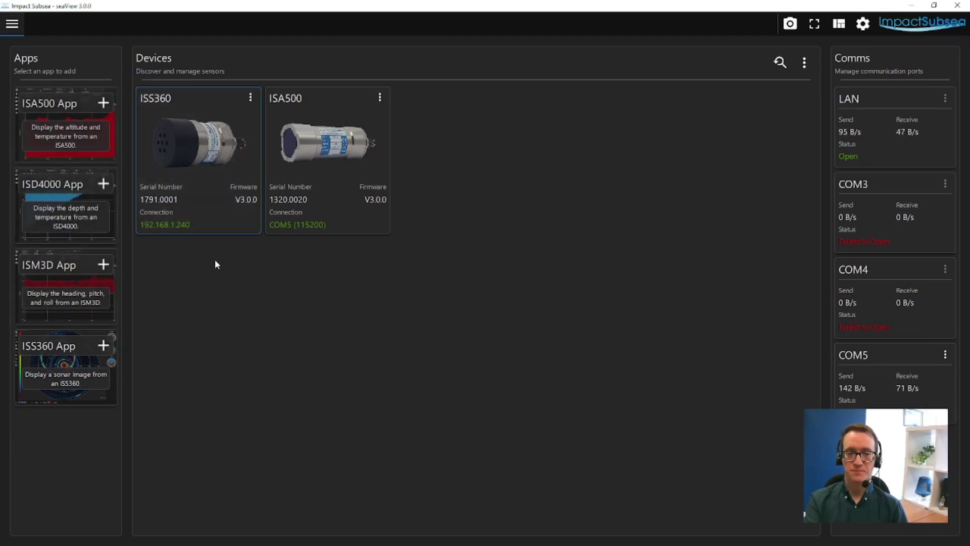
Open the live ISS360 sonar image from its device card
double_click(215, 143)
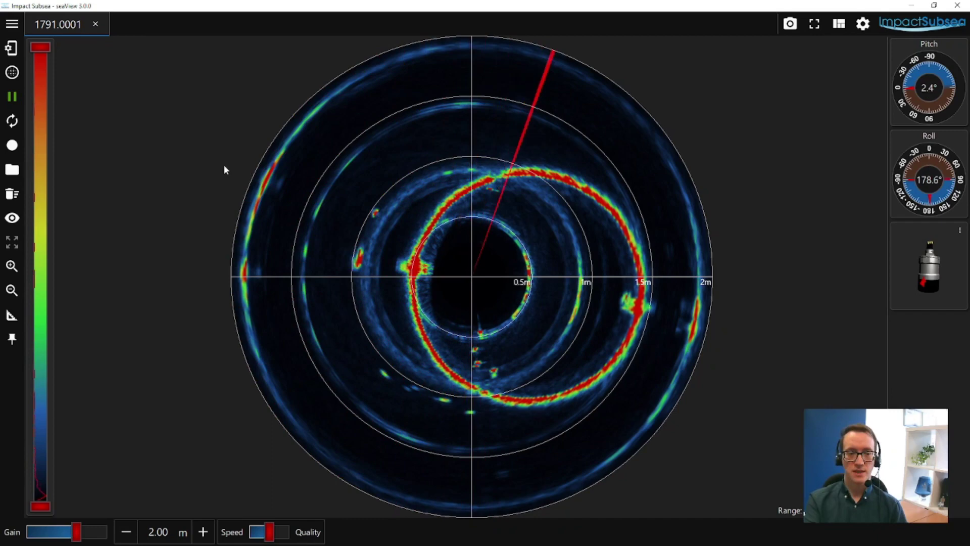
left_click(40, 130)
left_click(71, 134)
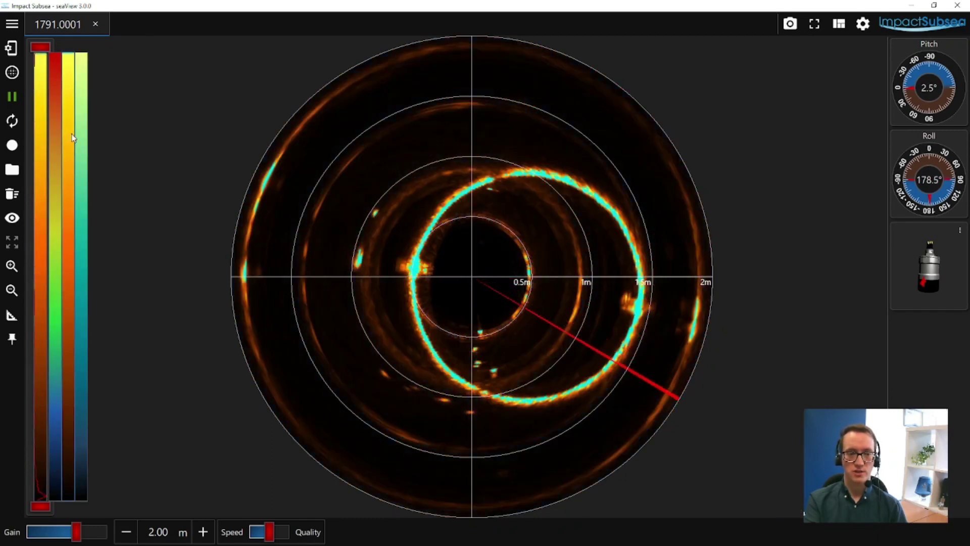
left_click(40, 139)
left_click(81, 142)
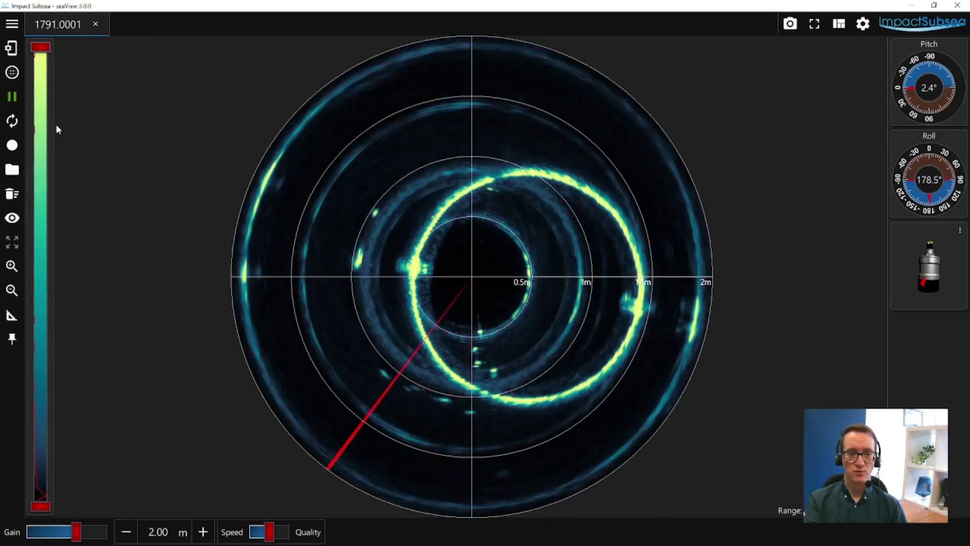
left_click(41, 129)
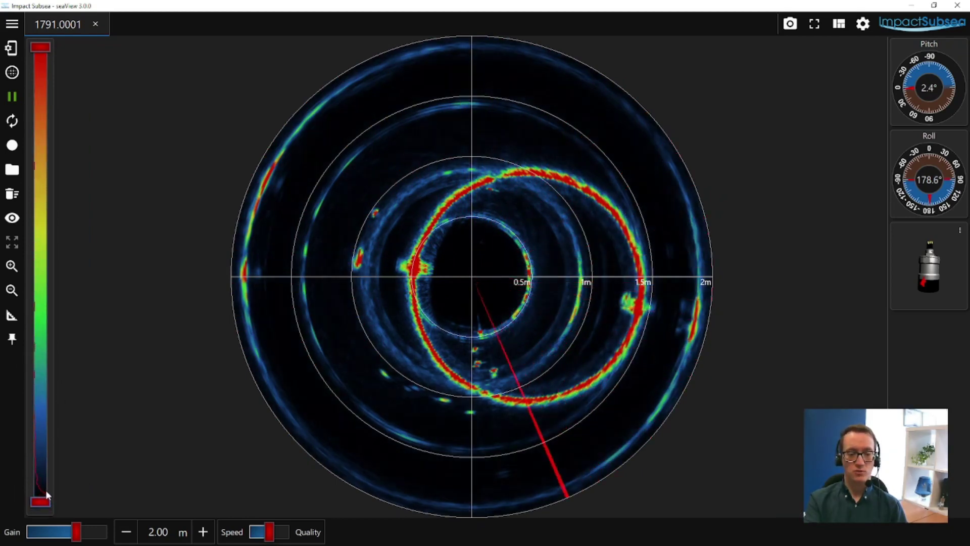
mouse_move(45, 504)
left_mouse_down()
mouse_move(48, 387)
mouse_move(48, 505)
left_mouse_up()
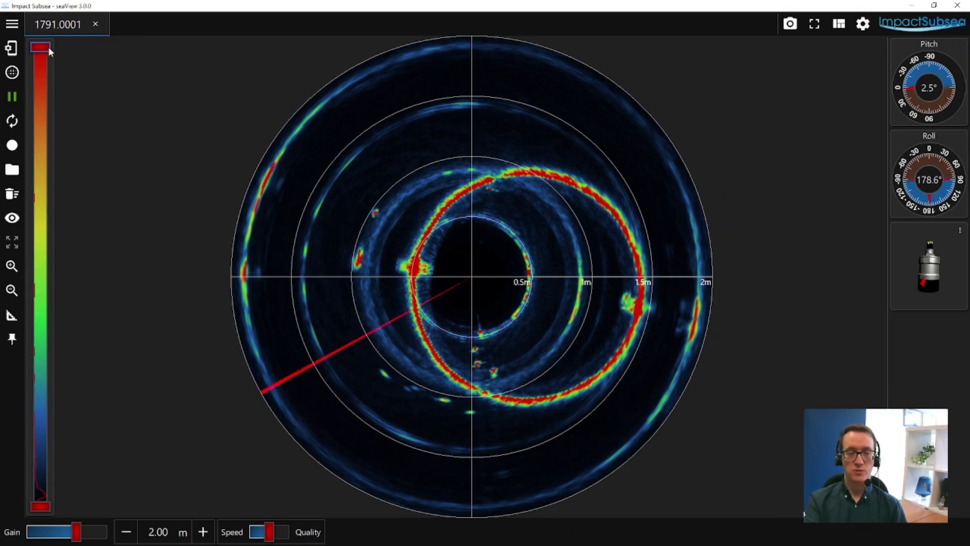
mouse_move(41, 47)
left_mouse_down()
mouse_move(53, 193)
mouse_move(51, 461)
left_mouse_up()
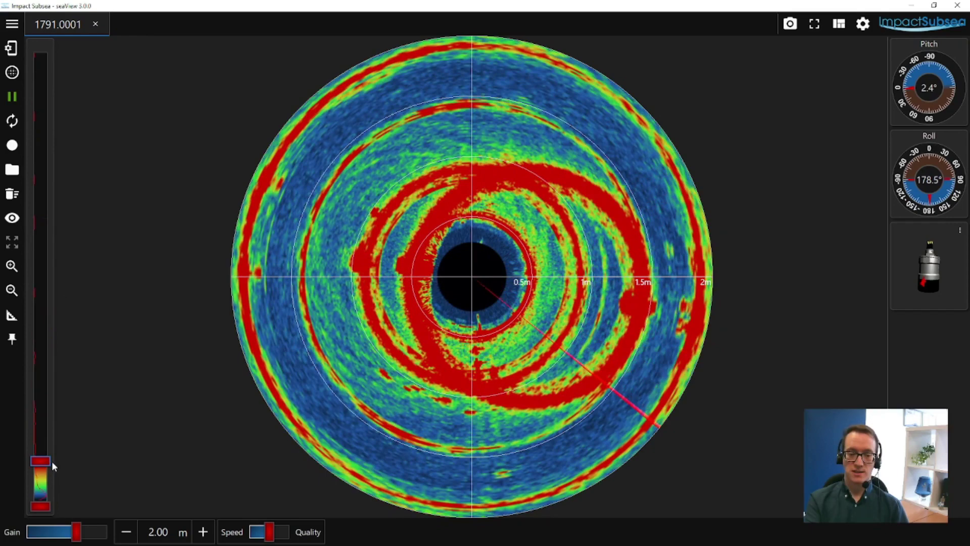
left_click_drag(52, 460, 53, 459)
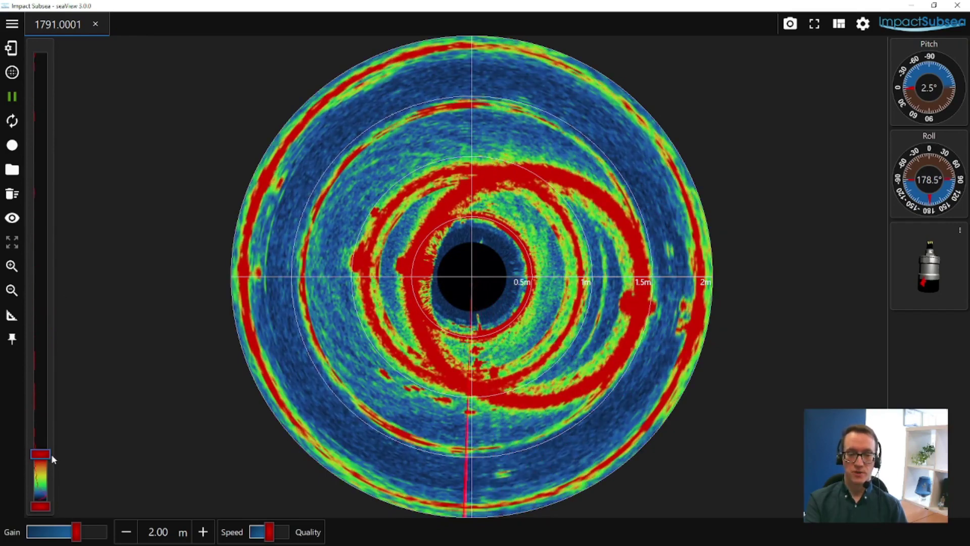
left_click_drag(51, 458, 45, 48)
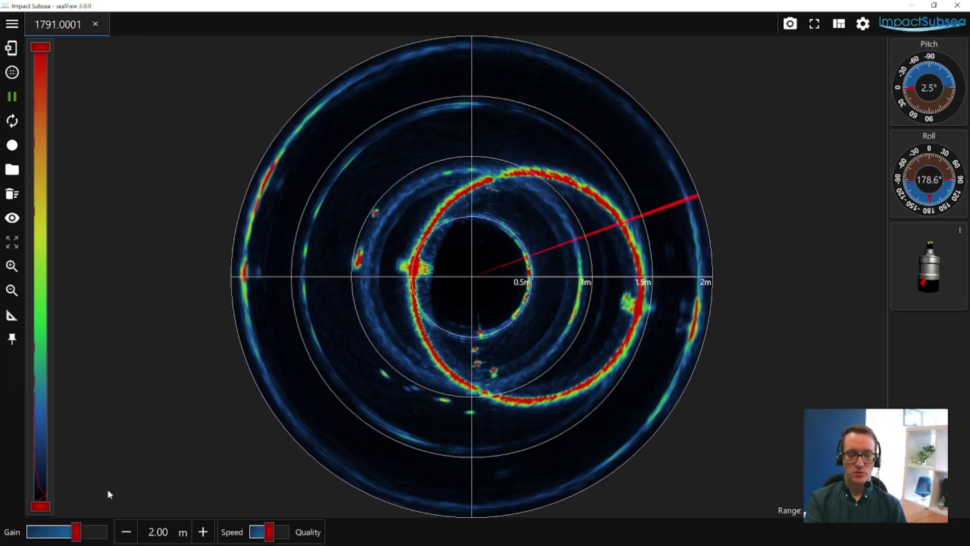
Lower the sonar gain to about 35, then raise it to 69
left_click_drag(53, 532, 77, 535)
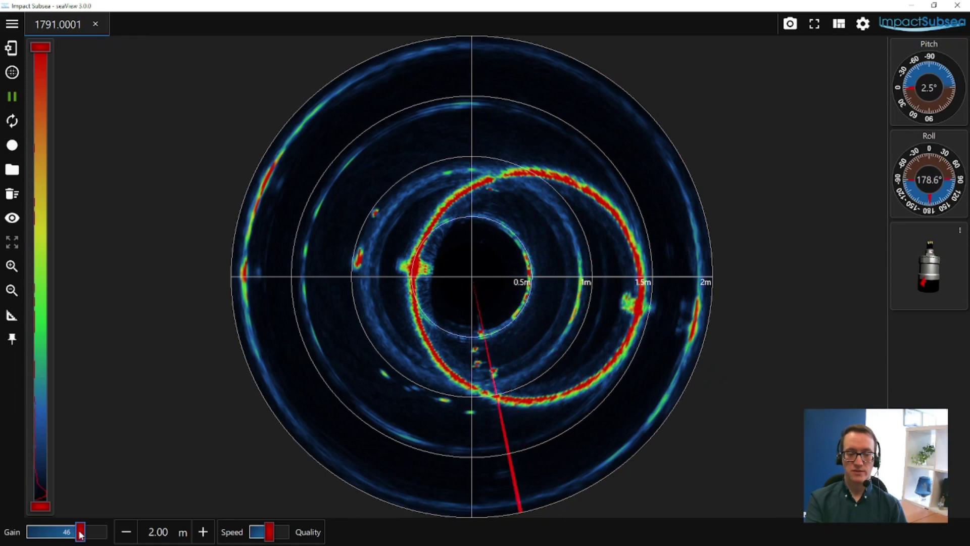
mouse_move(79, 534)
left_mouse_down()
mouse_move(53, 534)
mouse_move(77, 534)
left_mouse_up()
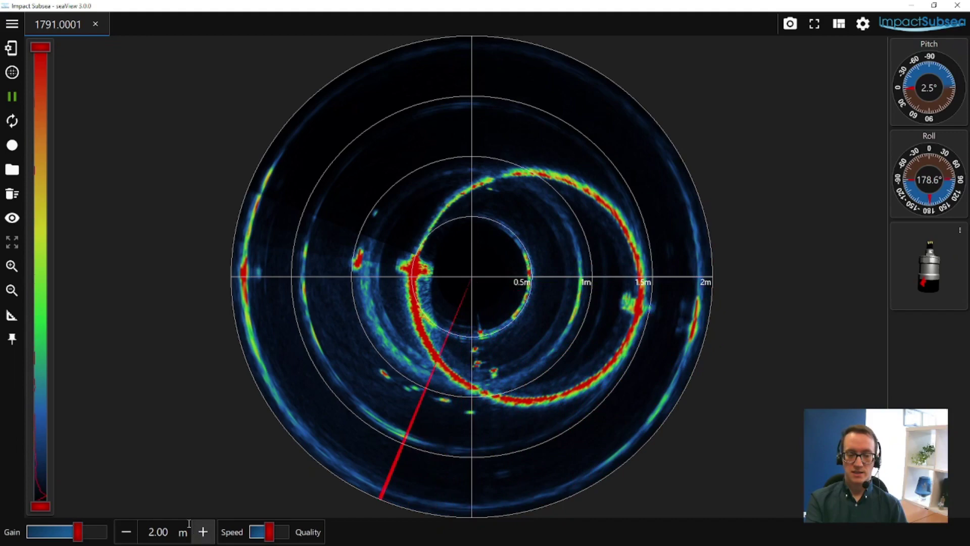
left_click(127, 532)
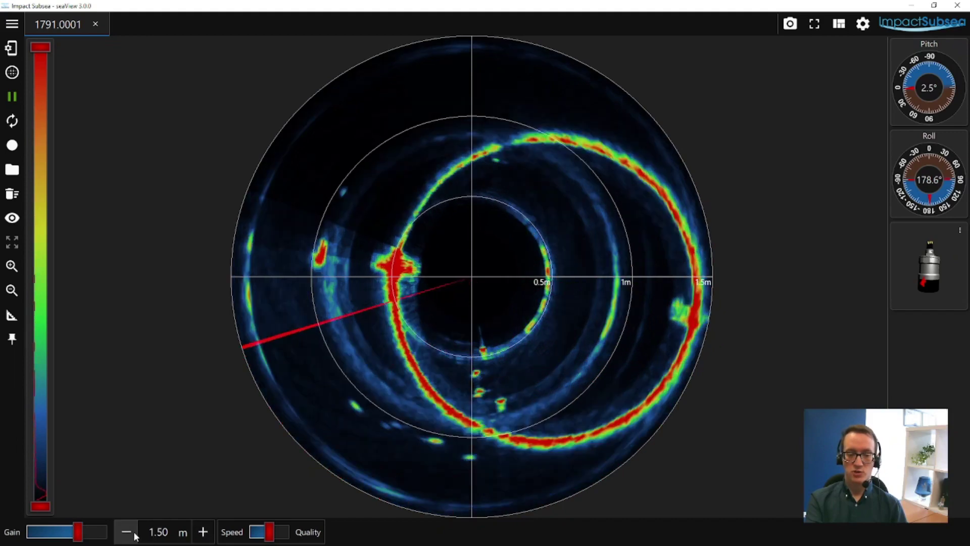
left_click(126, 532)
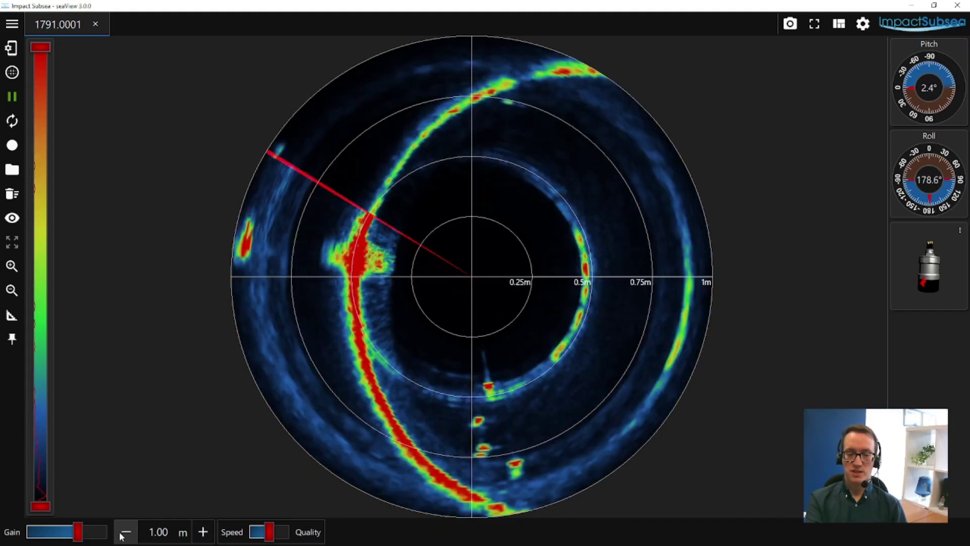
left_click(205, 532)
left_click(205, 532)
left_click(205, 532)
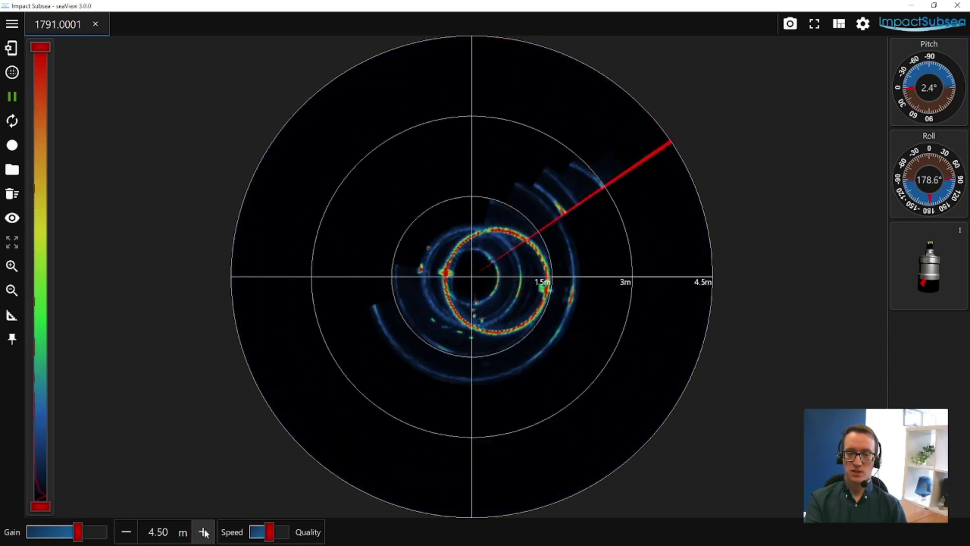
left_click(204, 533)
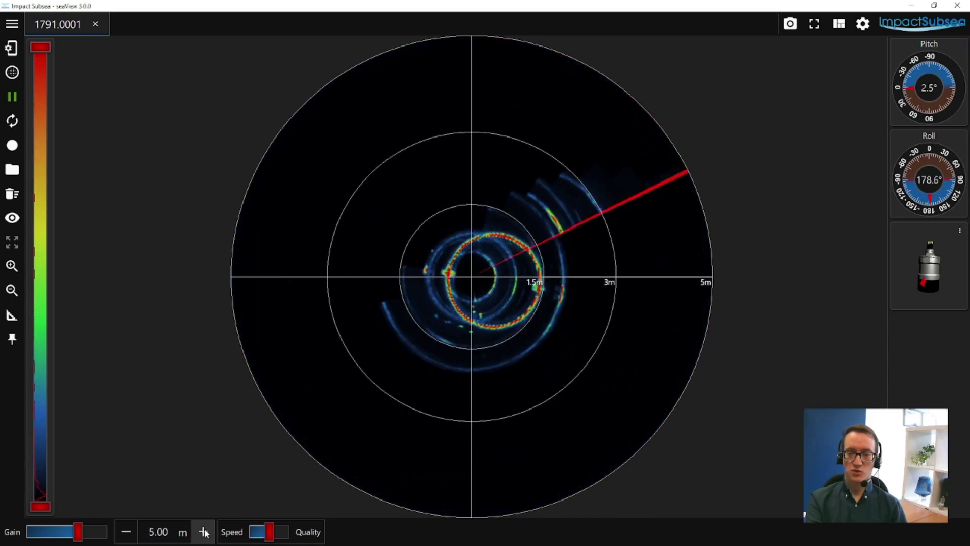
left_click(127, 533)
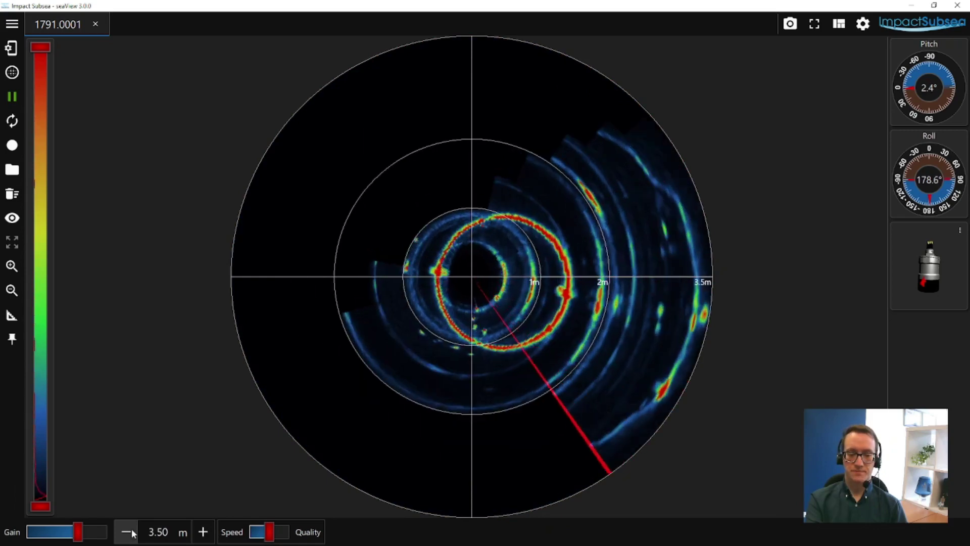
left_click(127, 532)
left_click(127, 532)
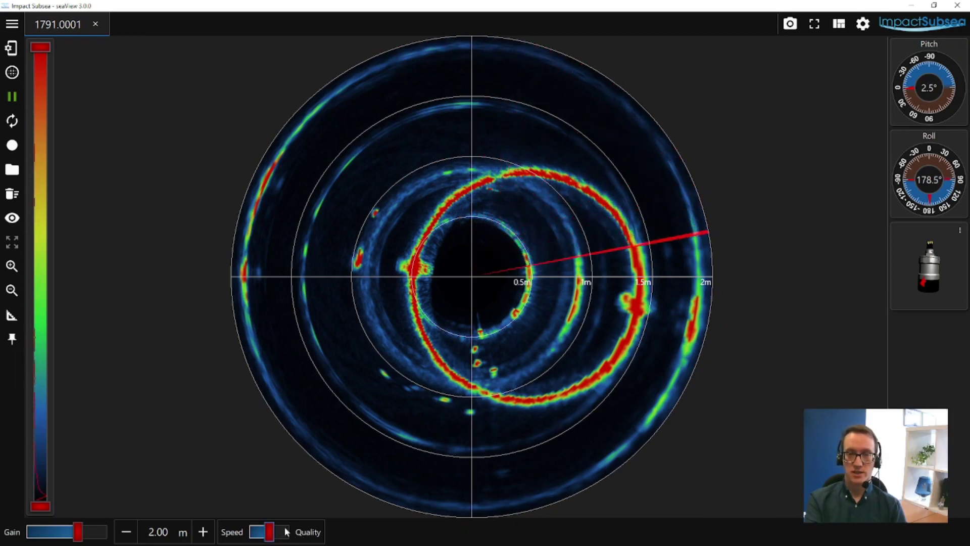
left_click_drag(269, 532, 252, 532)
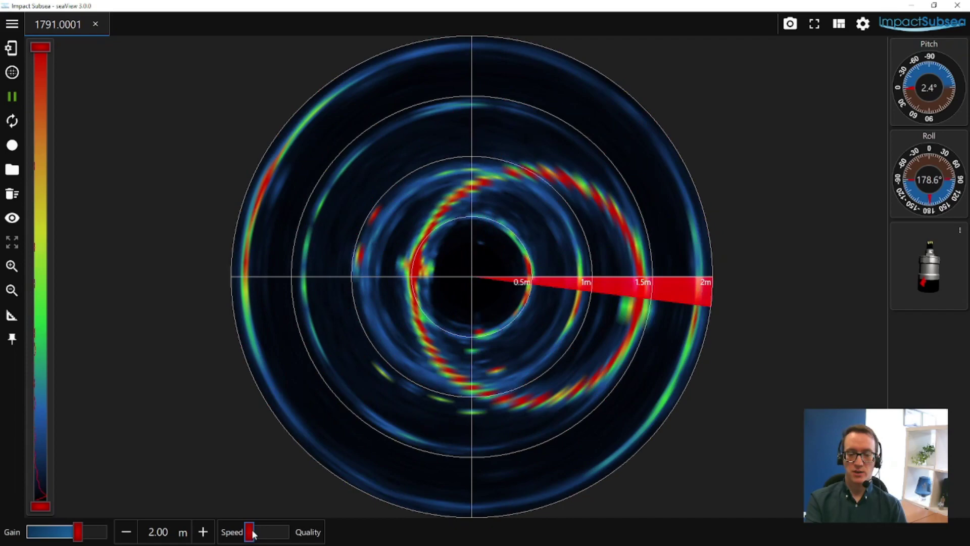
left_click_drag(252, 533, 274, 533)
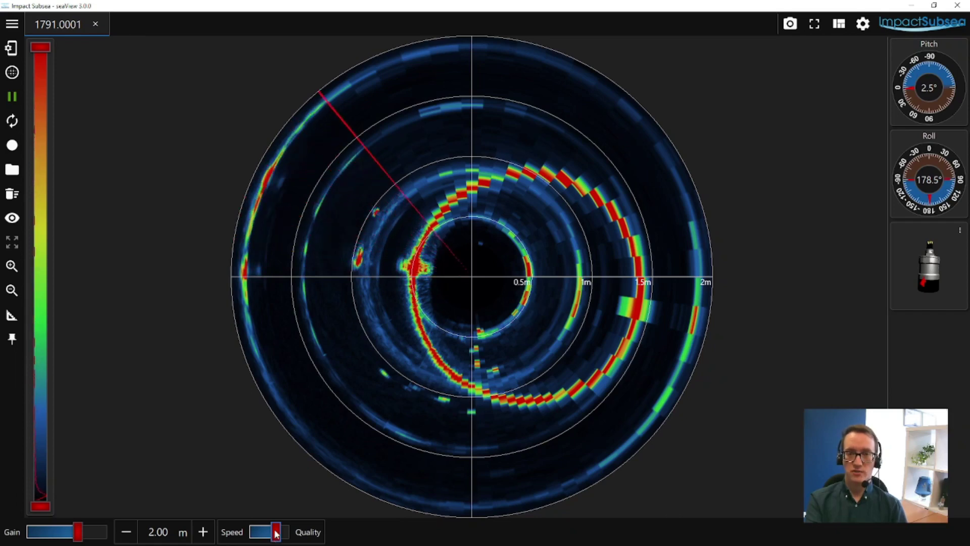
left_click_drag(275, 533, 280, 533)
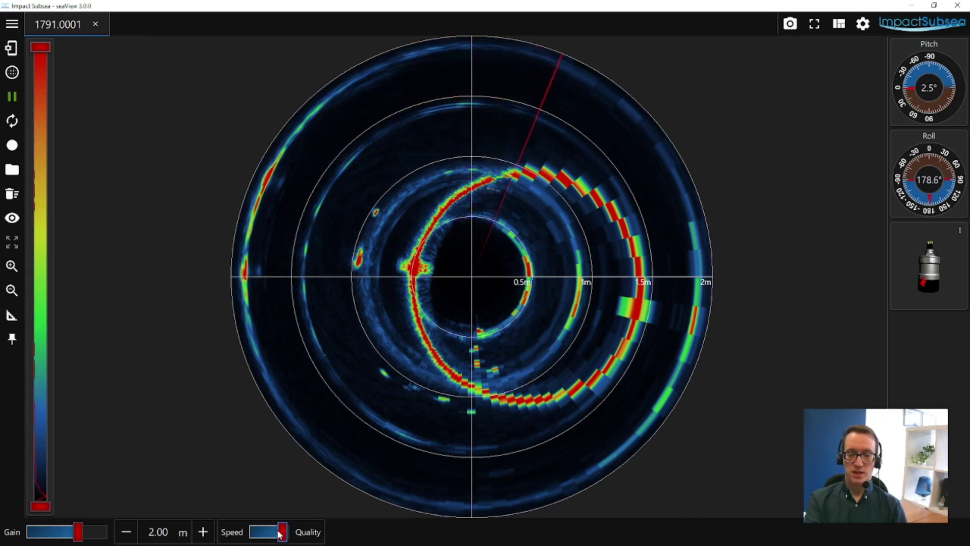
left_click_drag(280, 532, 251, 532)
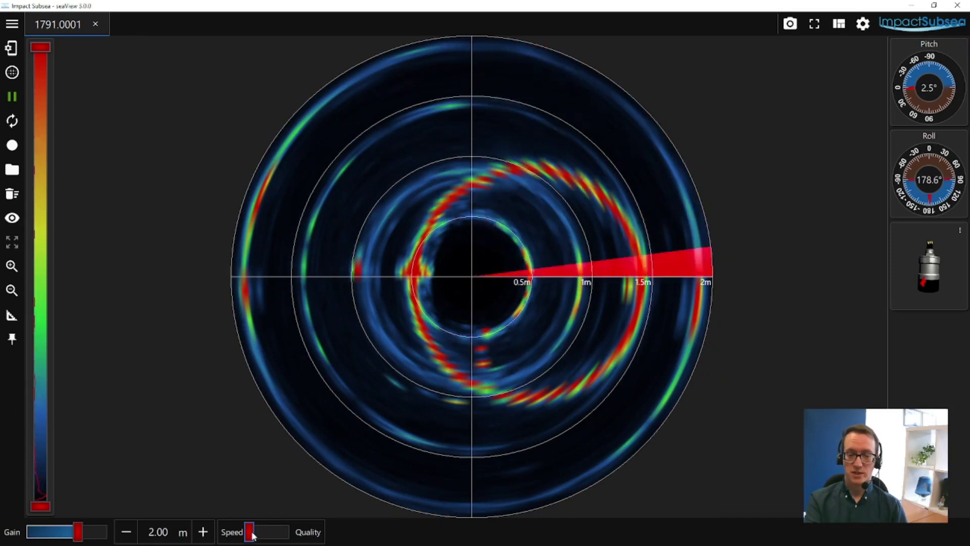
mouse_move(252, 532)
left_mouse_down()
mouse_move(271, 533)
mouse_move(262, 533)
left_mouse_up()
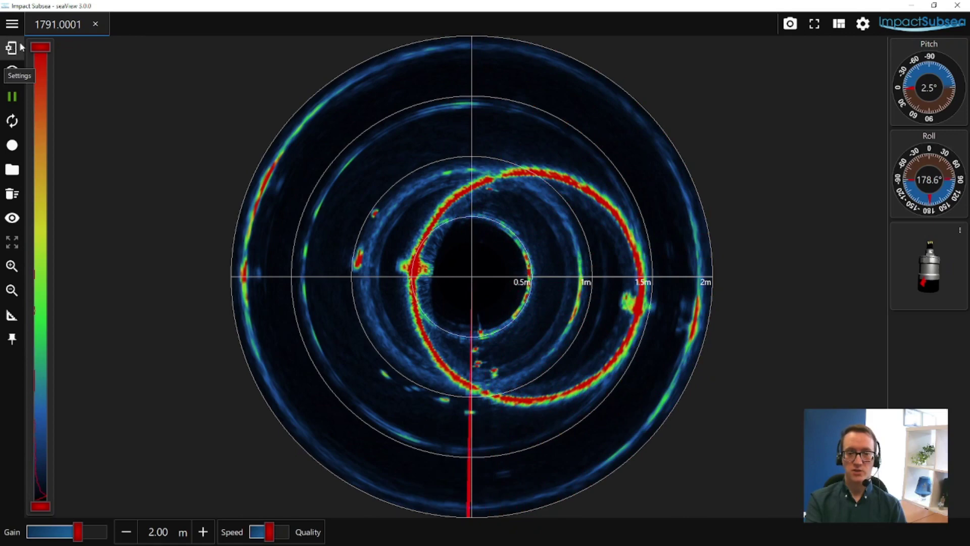
In the ISS360 acoustic settings, toggle auto parameters off and on, leaving Invert Sonar Image unchecked
left_click(14, 47)
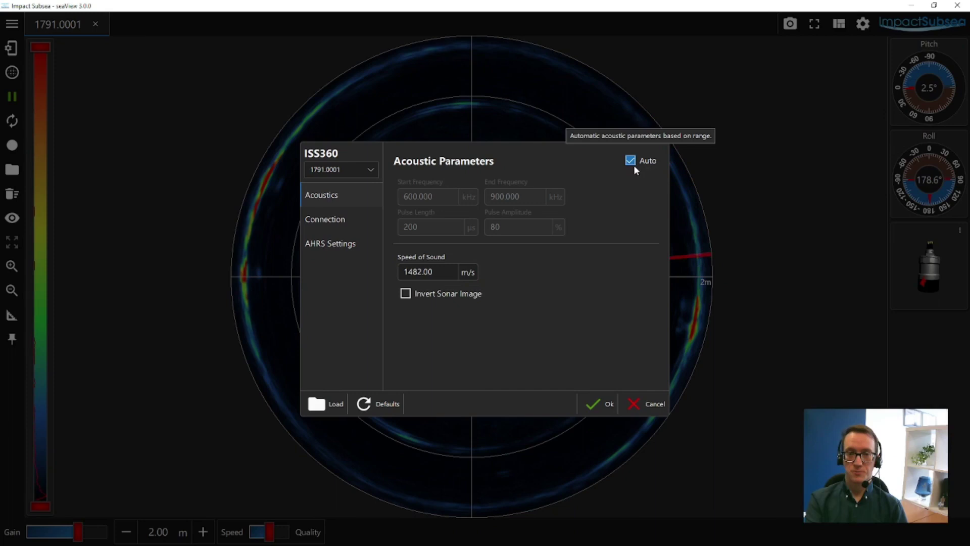
mouse_move(630, 160)
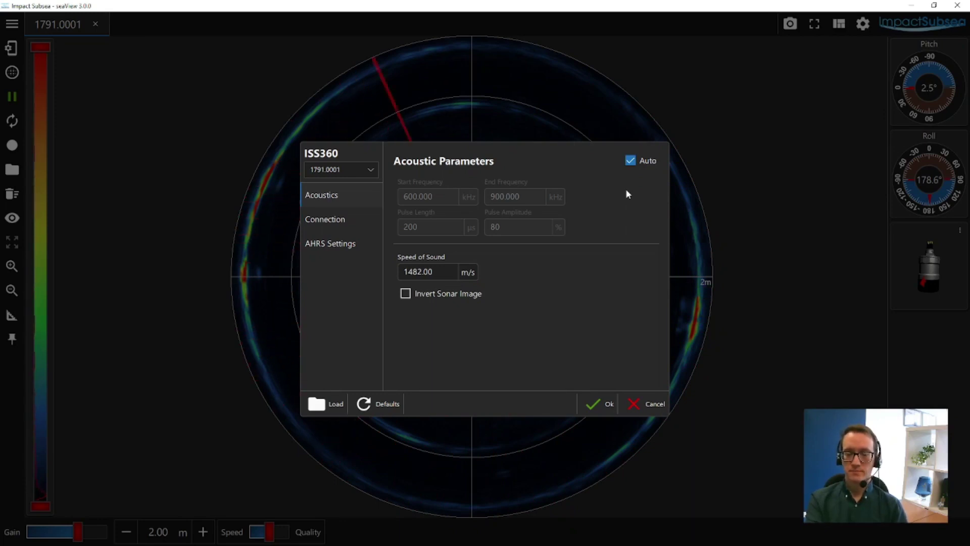
left_click(629, 162)
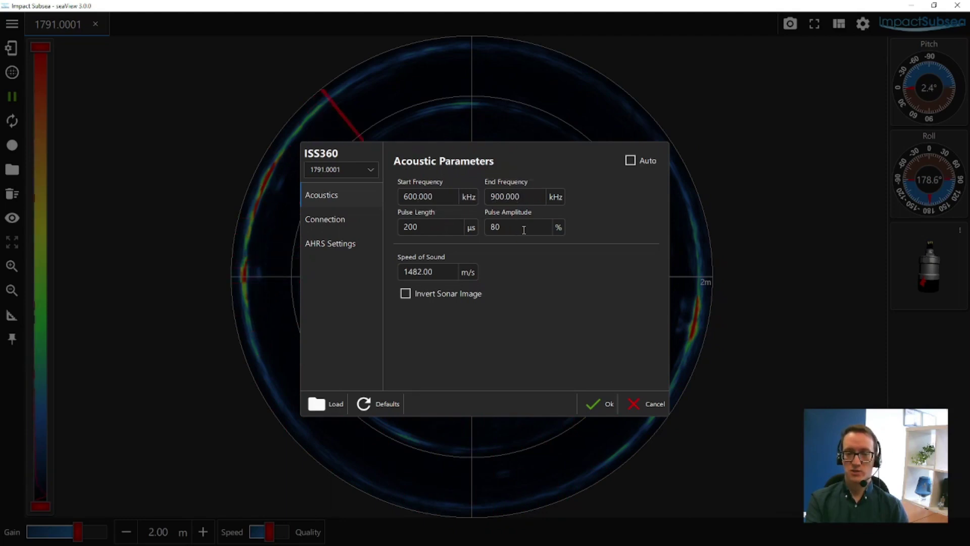
left_click(631, 161)
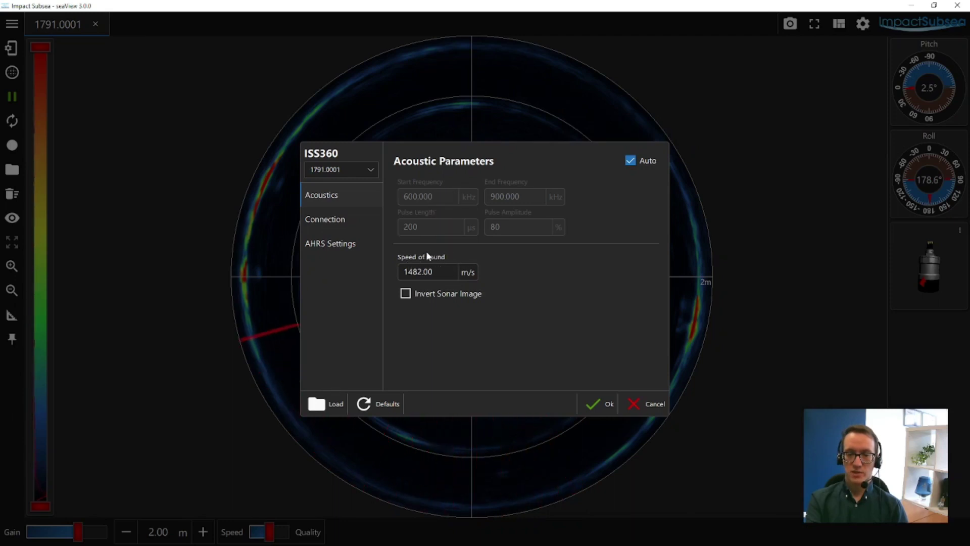
mouse_move(405, 294)
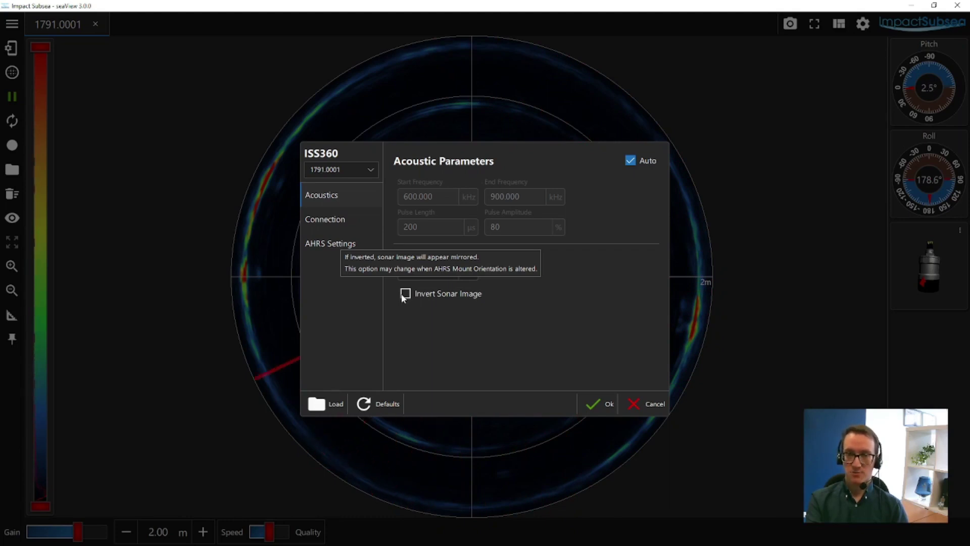
left_click(407, 293)
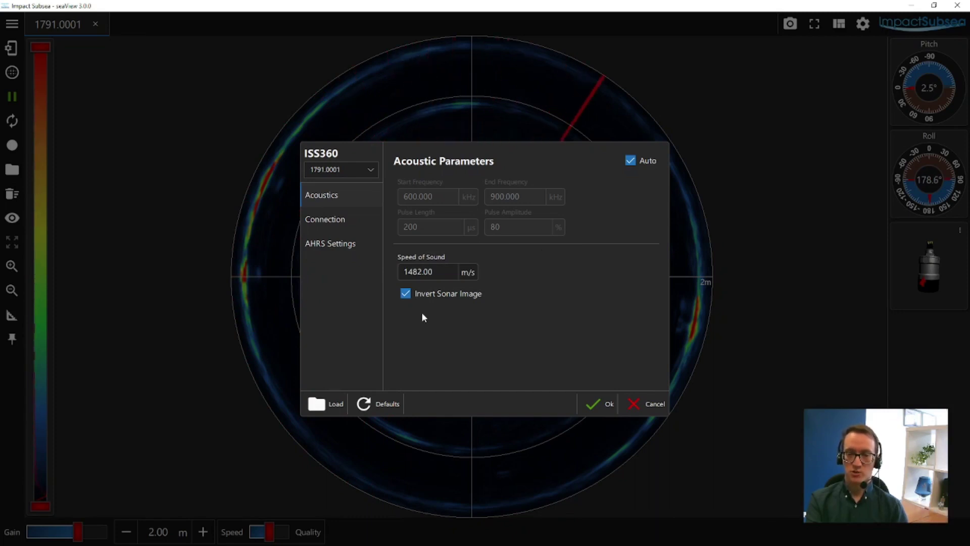
left_click(405, 295)
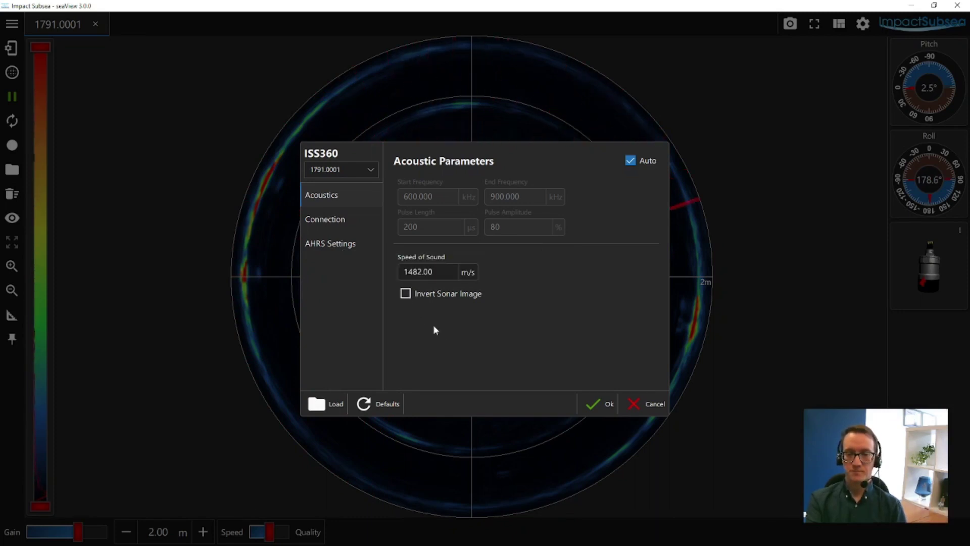
On the Connection page, check the Mode and Baud Rate lists, leaving RS232 and 115200
left_click(346, 221)
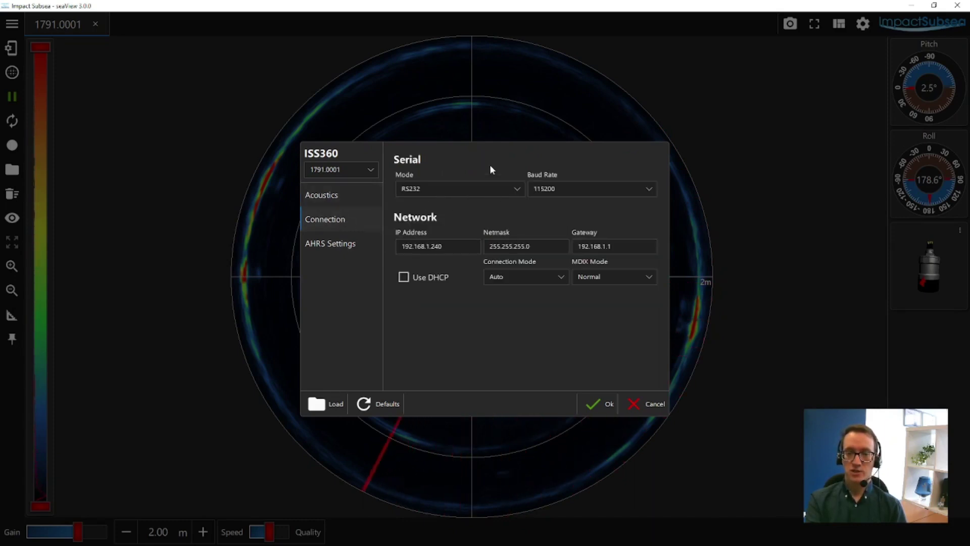
left_click(517, 189)
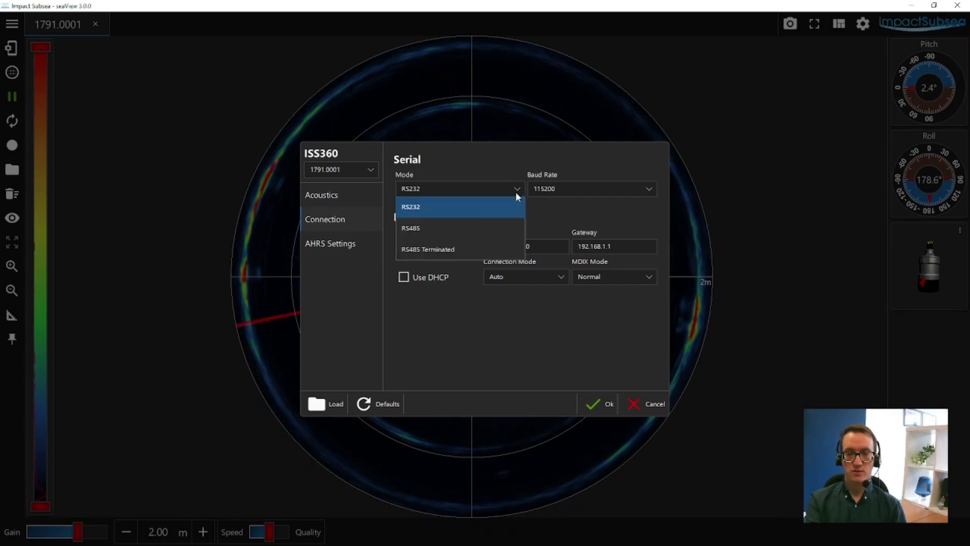
left_click(516, 190)
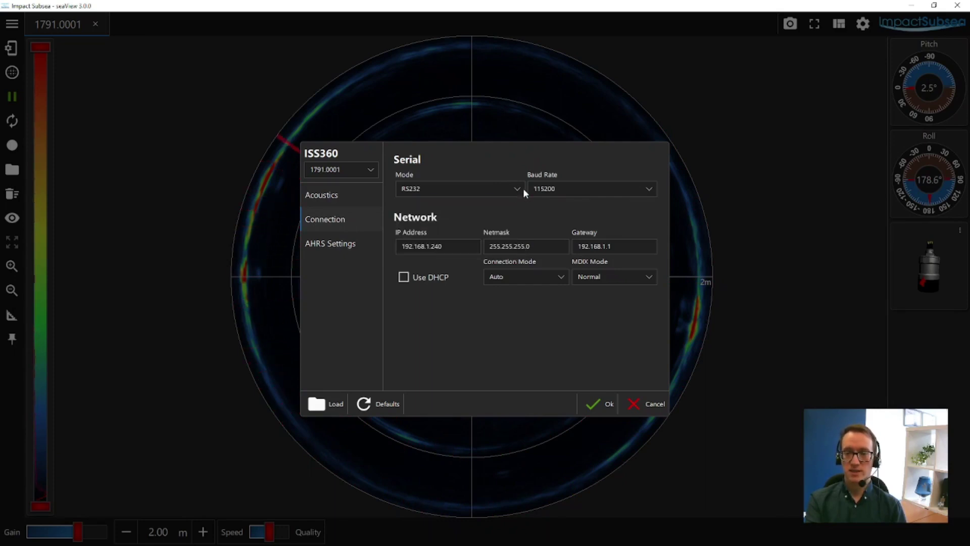
left_click(651, 190)
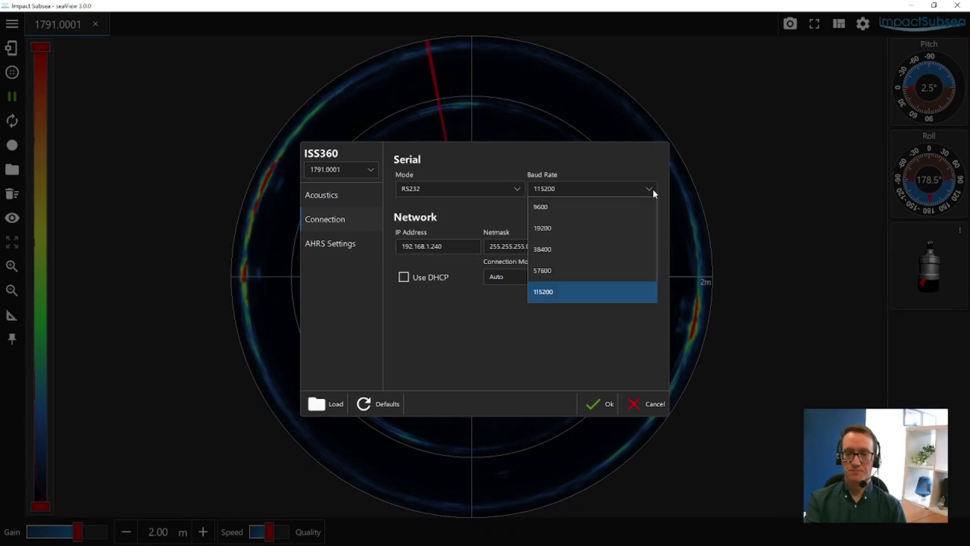
left_click(653, 188)
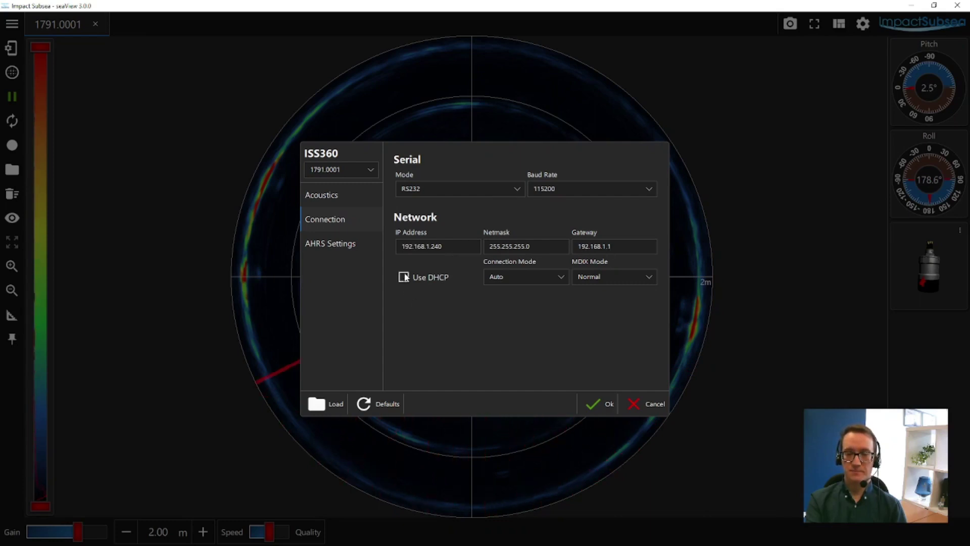
Preview the Invert and Pitch 90° orientations, restore Default, then view the Count Turns Around choices
left_click(327, 244)
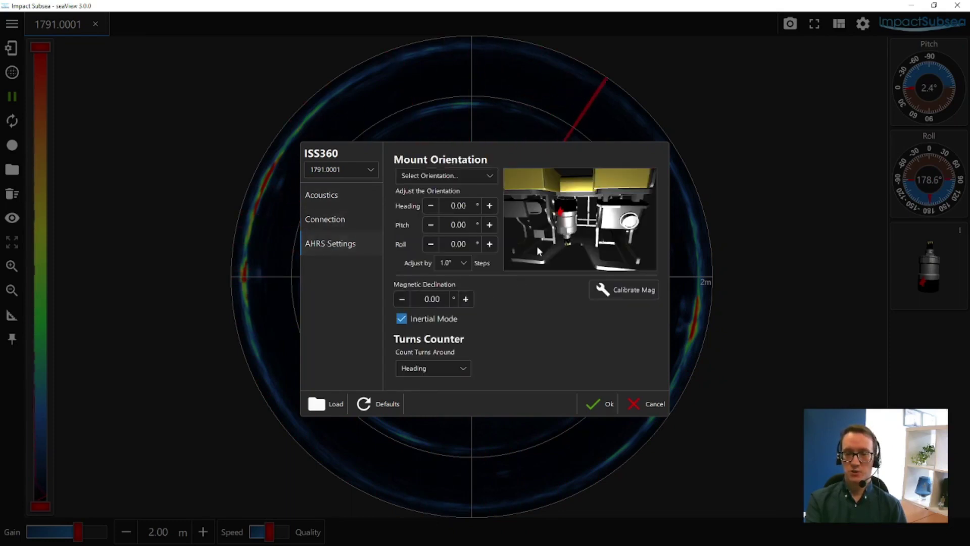
left_click(475, 175)
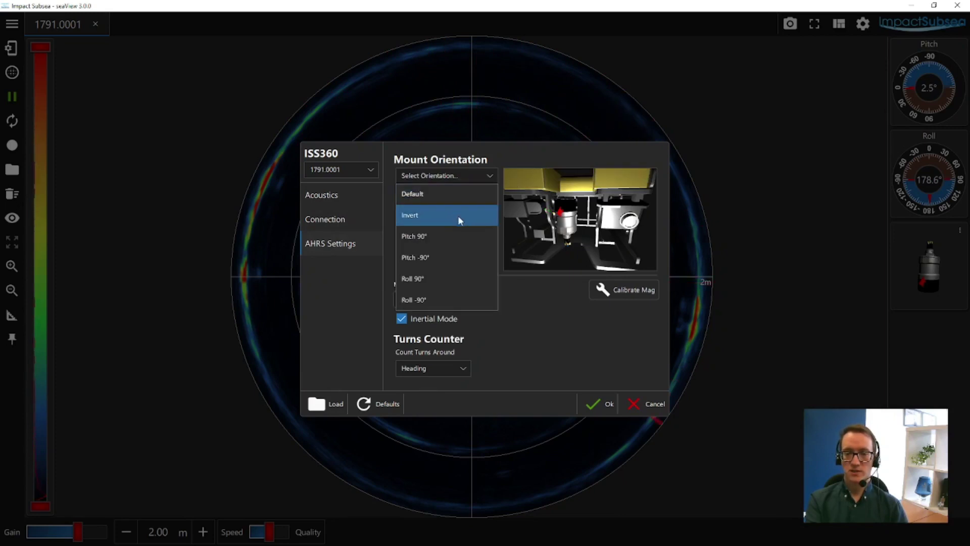
left_click(458, 218)
left_click(458, 176)
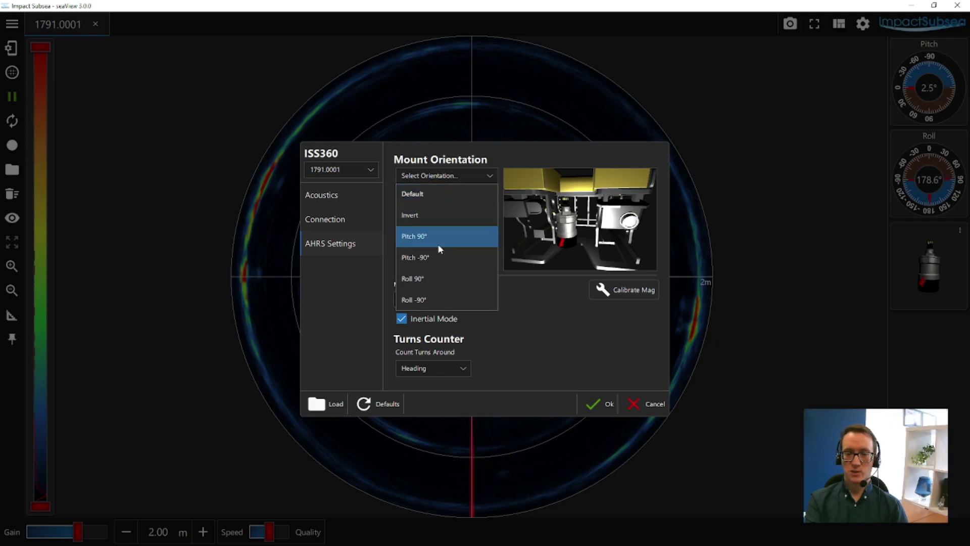
left_click(438, 236)
left_click(437, 178)
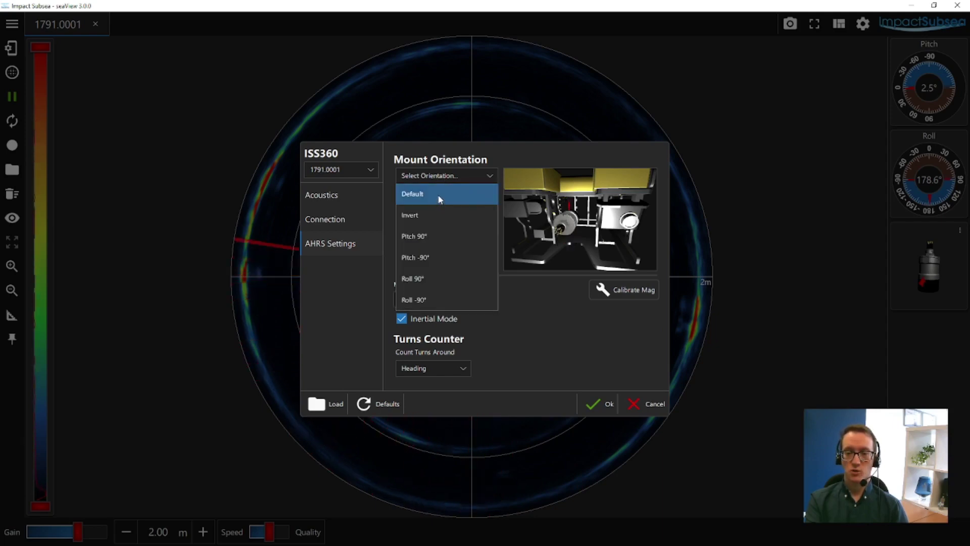
left_click(437, 196)
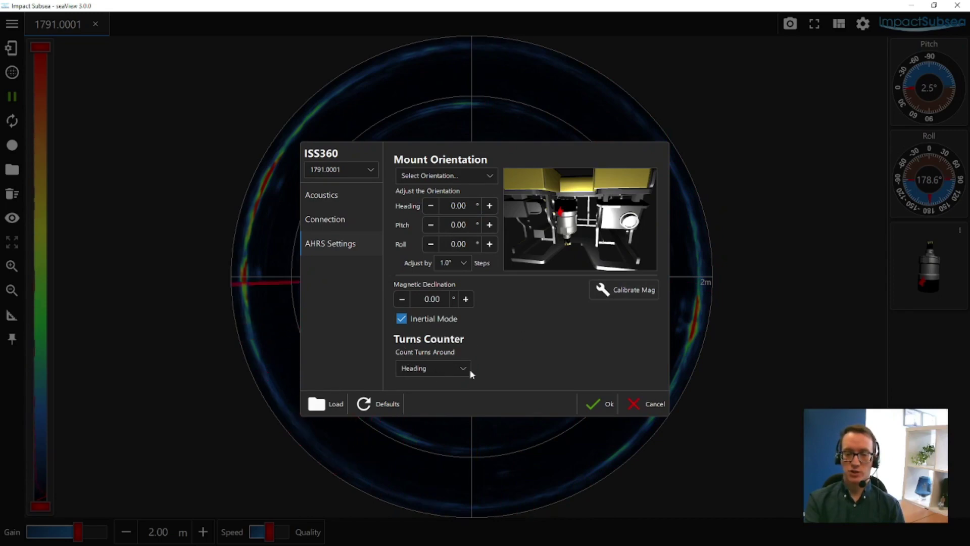
left_click(453, 368)
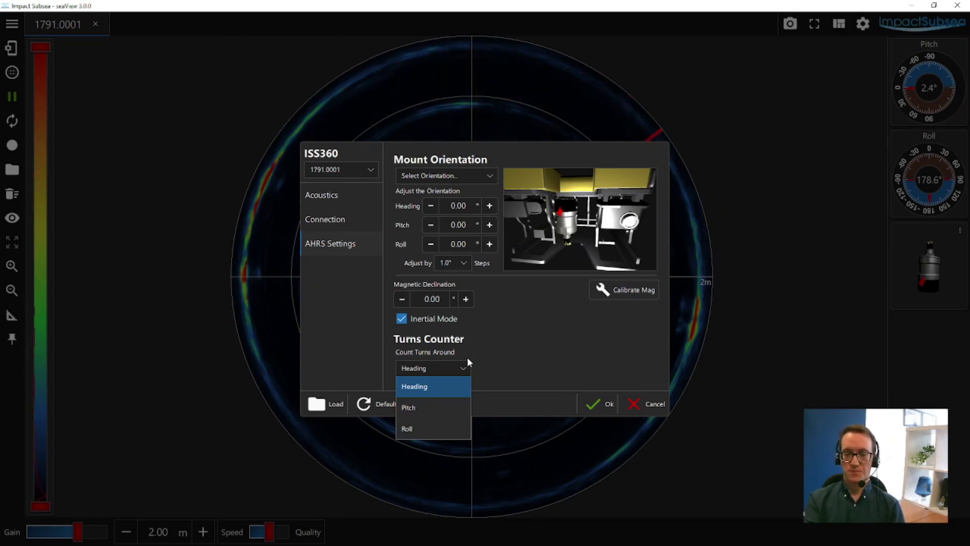
Keep turns counted around Heading, revisit Connection and Acoustics, and cancel the settings dialog
left_click(502, 344)
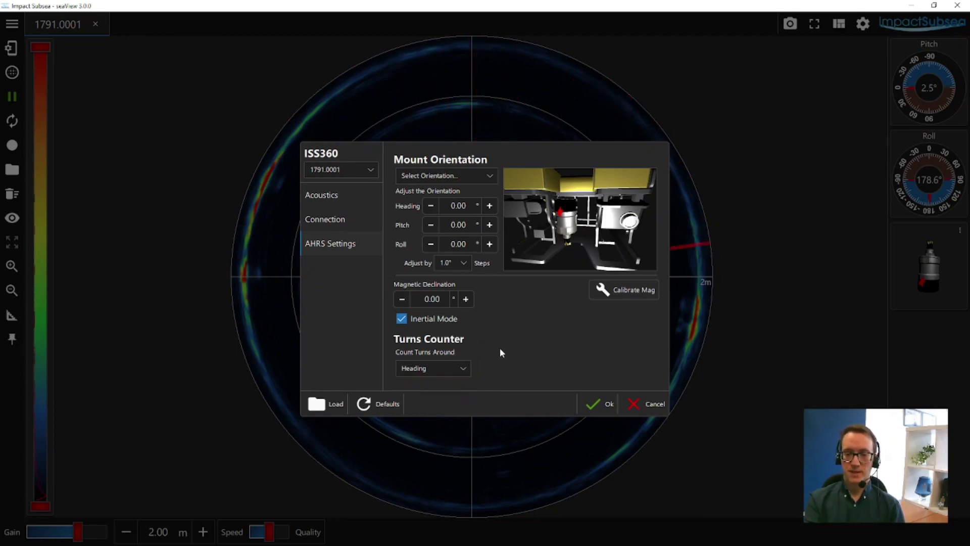
left_click(326, 219)
left_click(336, 198)
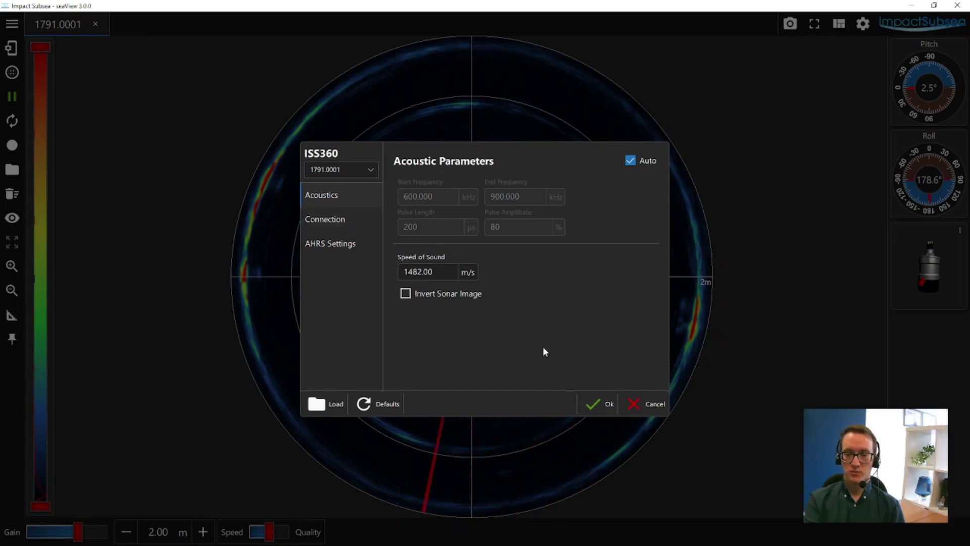
left_click(643, 404)
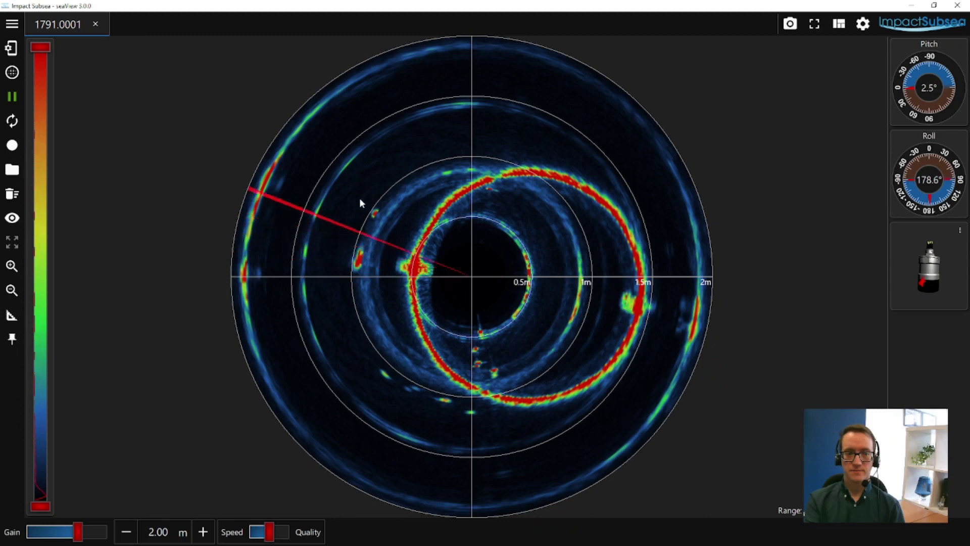
Replace Full 360° with a 298.8°–61.2° sector, try flyback on and off, and close the panel
left_click(13, 72)
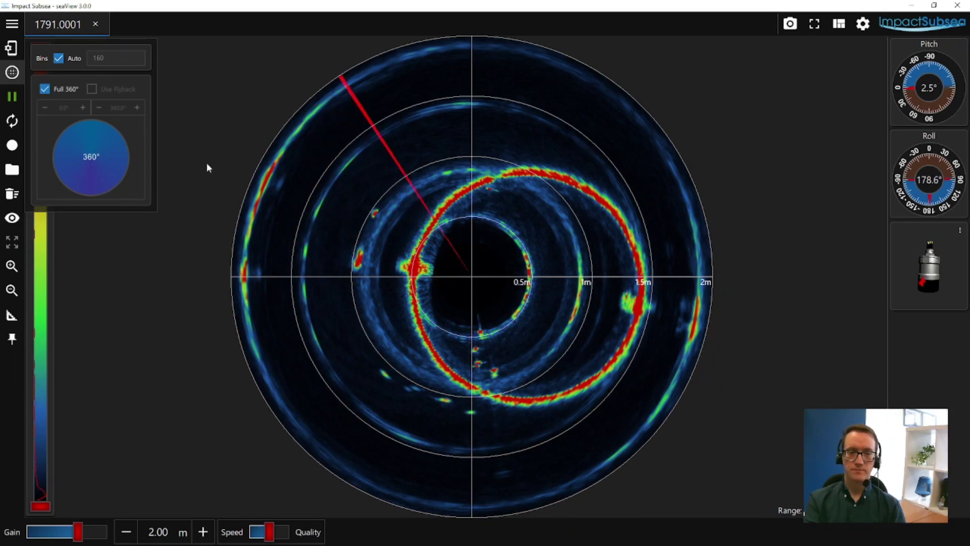
left_click(44, 90)
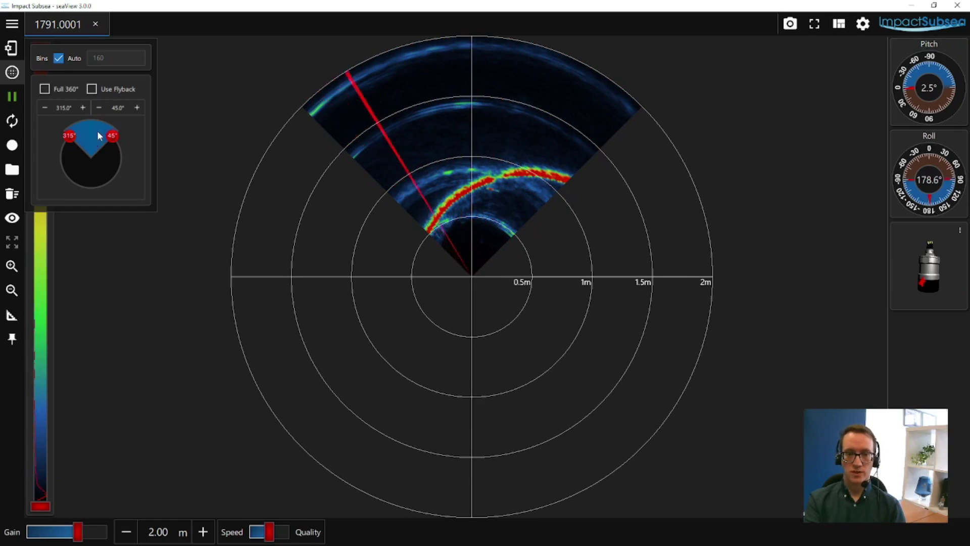
mouse_move(108, 134)
left_mouse_down()
mouse_move(76, 130)
mouse_move(64, 143)
left_mouse_up()
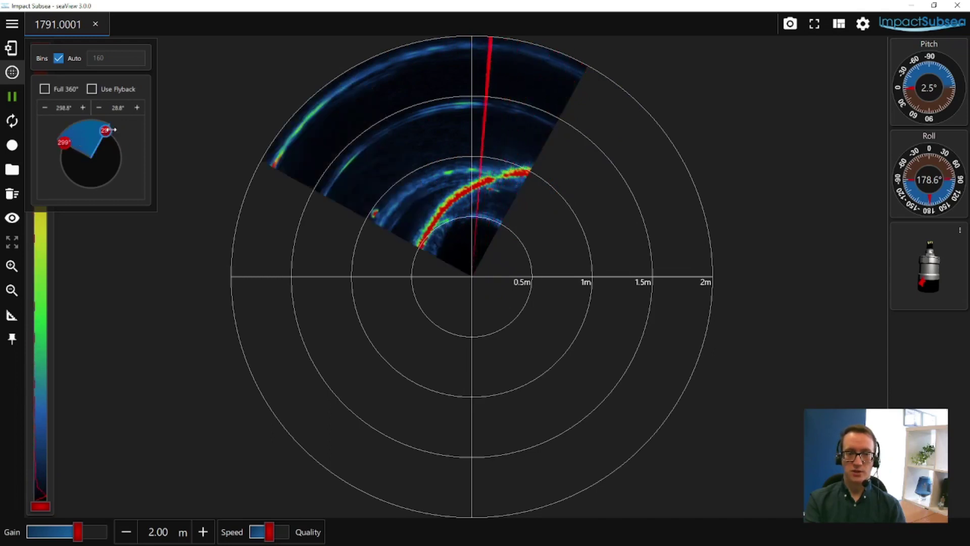
left_click_drag(109, 133, 122, 141)
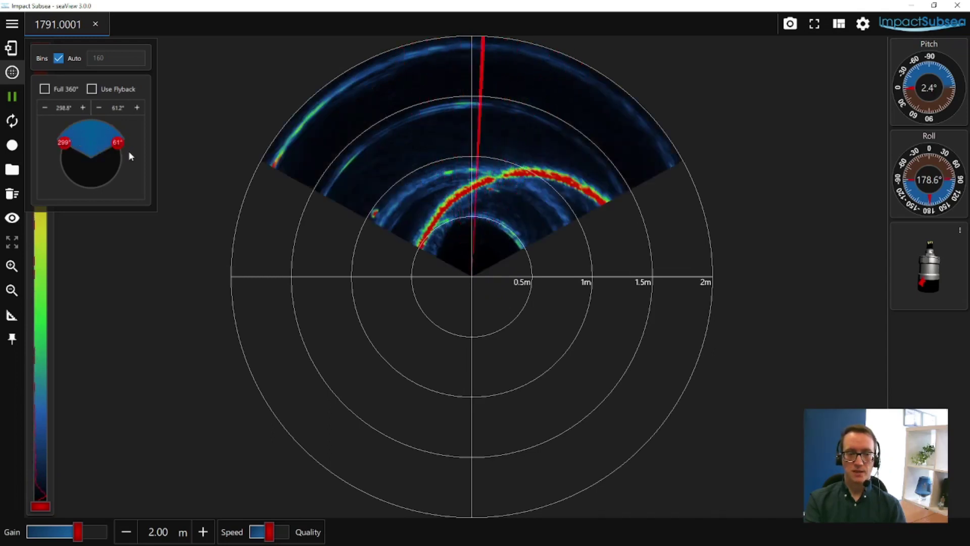
left_click(91, 89)
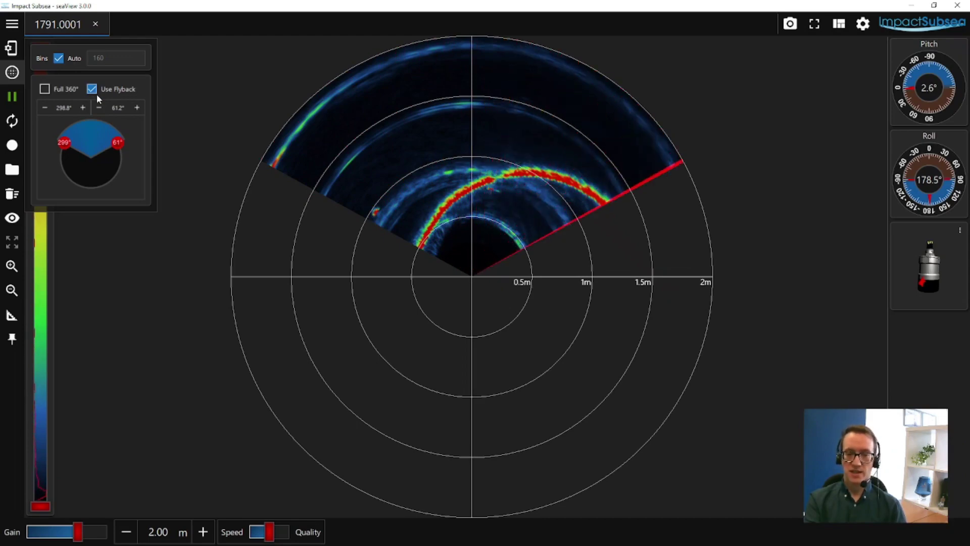
left_click(91, 90)
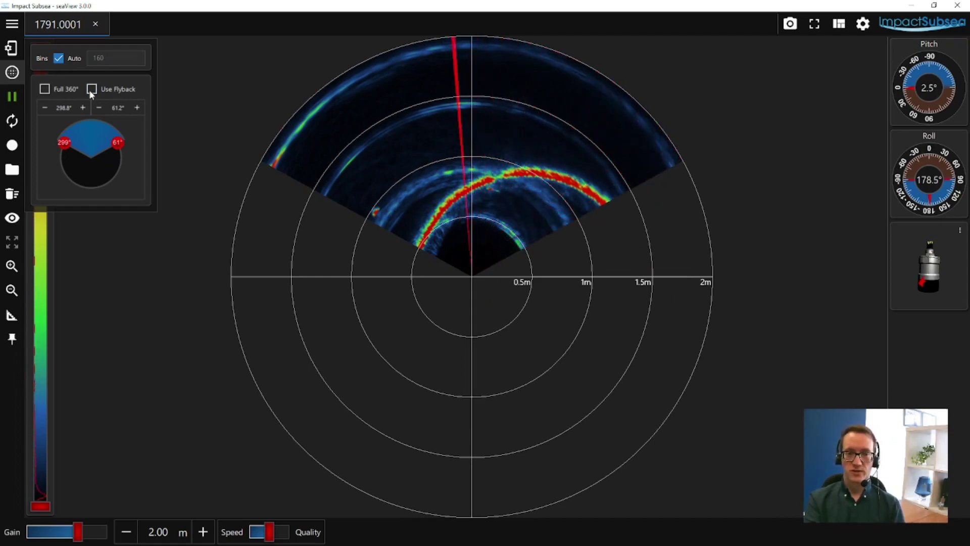
left_click(204, 99)
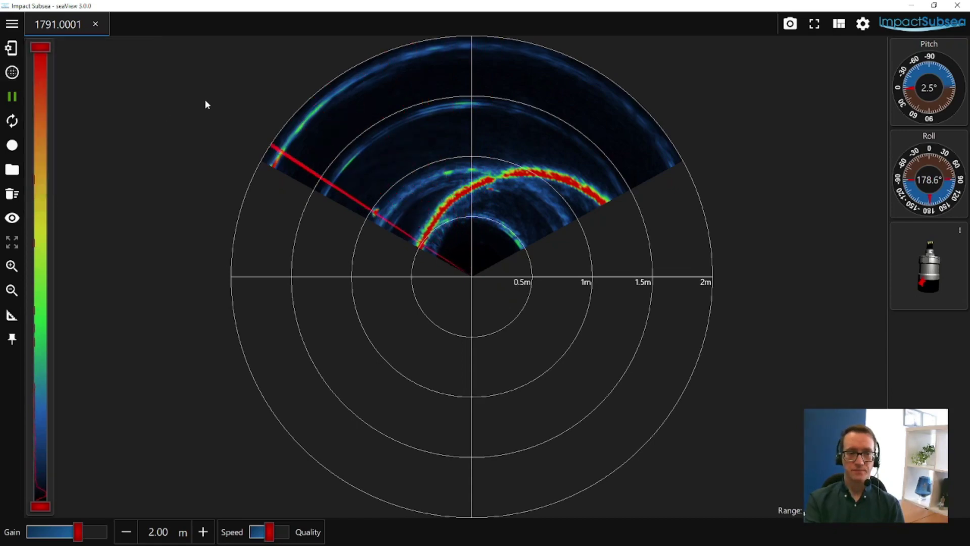
Restore the full 360° scan, then pause and resume the sonar
left_click(13, 74)
left_click(45, 89)
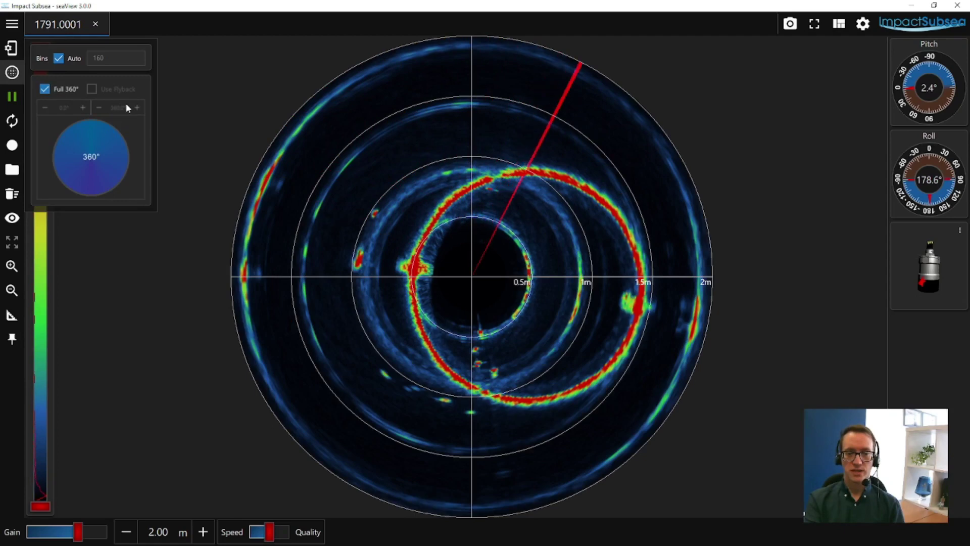
left_click(198, 89)
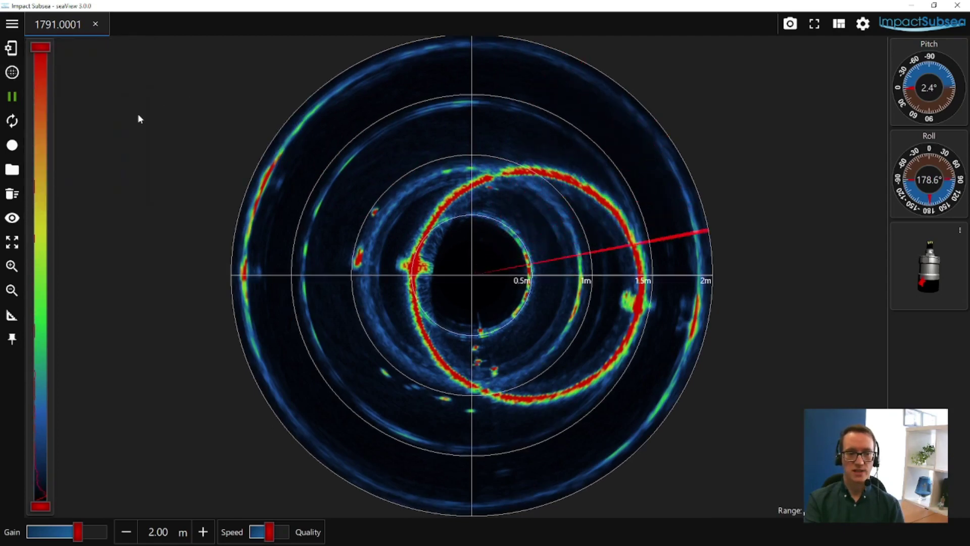
left_click(12, 97)
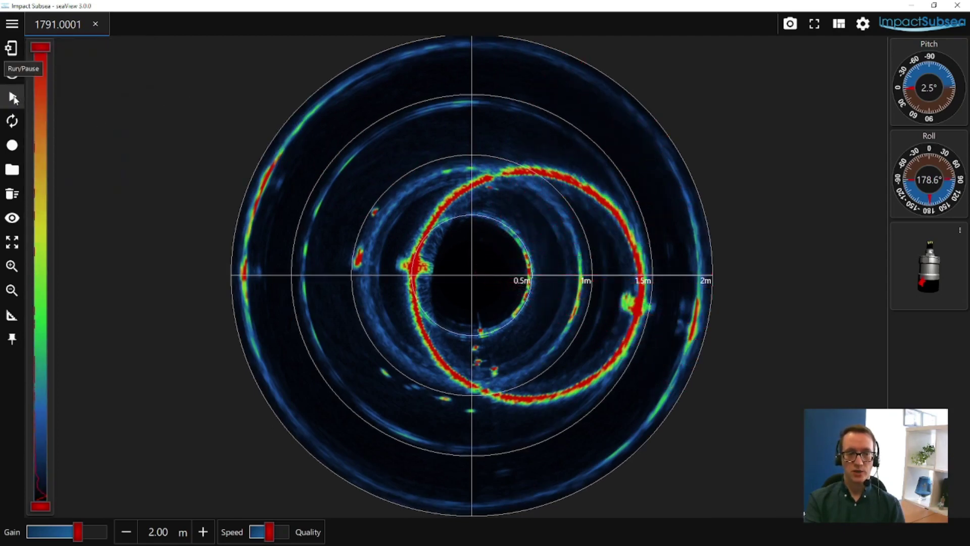
left_click(14, 97)
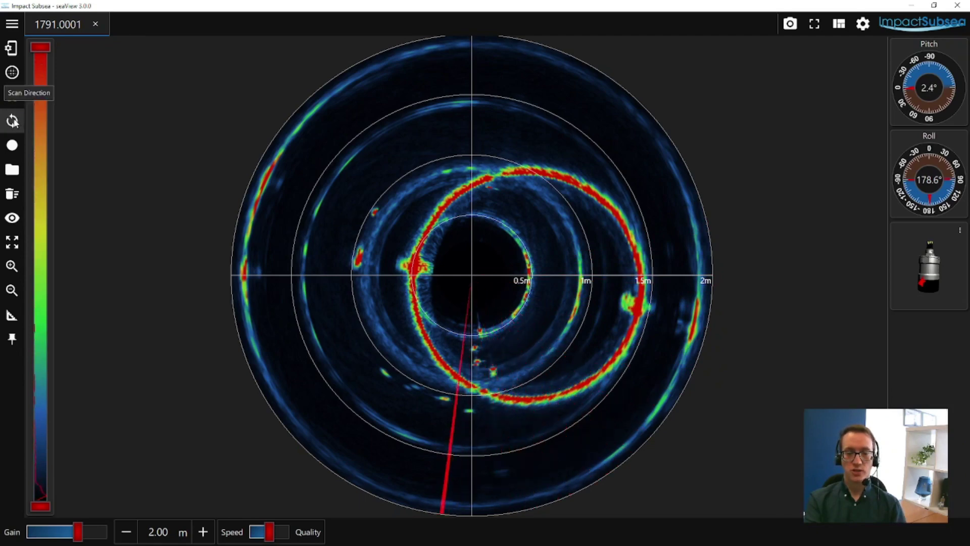
Reverse the sweep direction three times and clear the accumulated sonar image
left_click(12, 119)
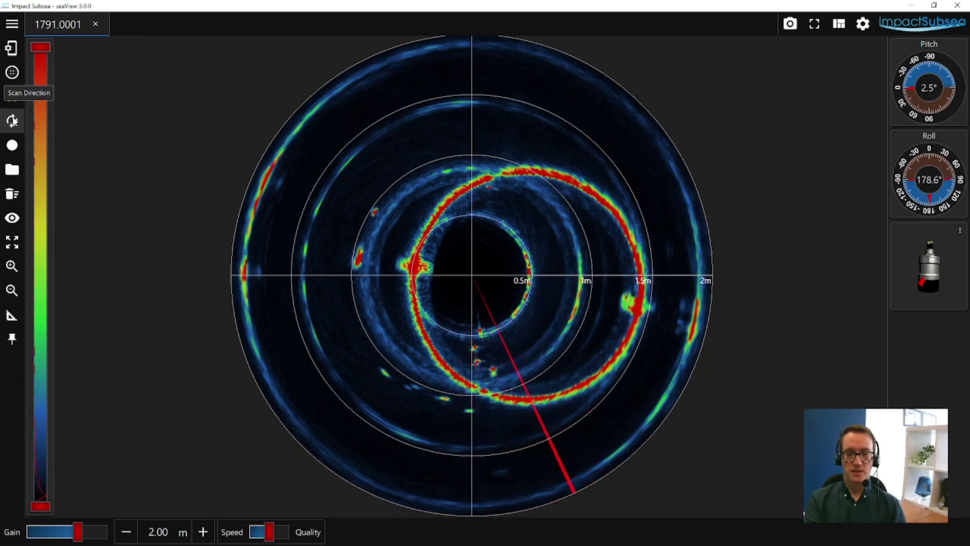
left_click(12, 119)
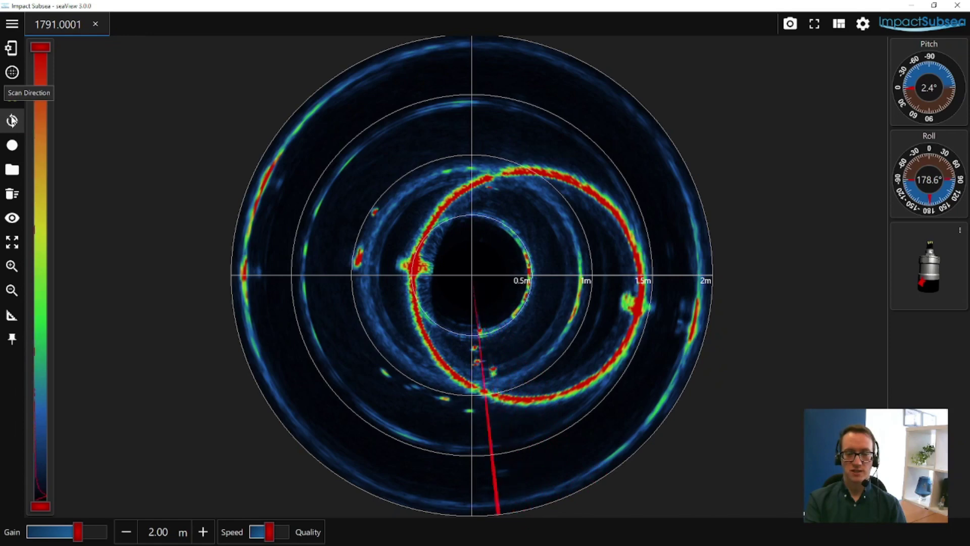
left_click(12, 120)
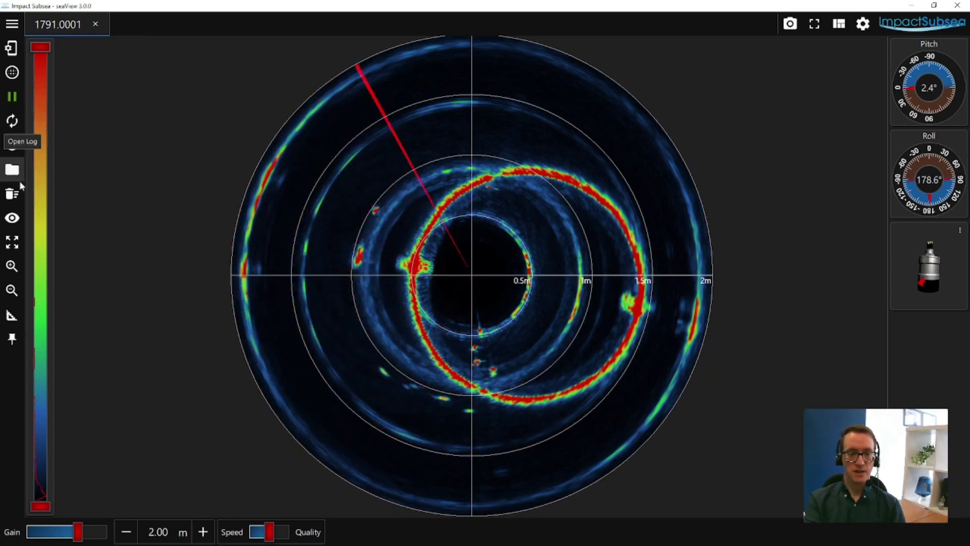
left_click(13, 193)
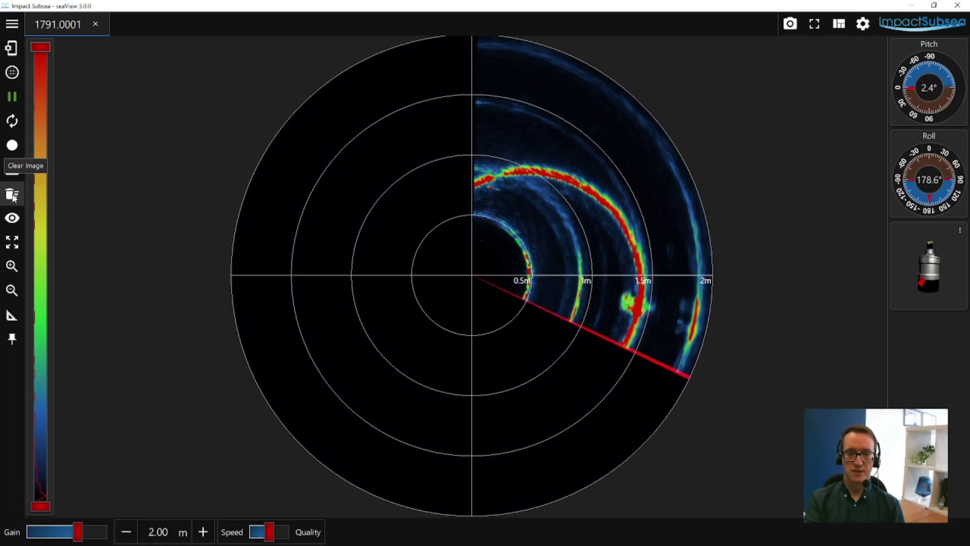
left_click(15, 221)
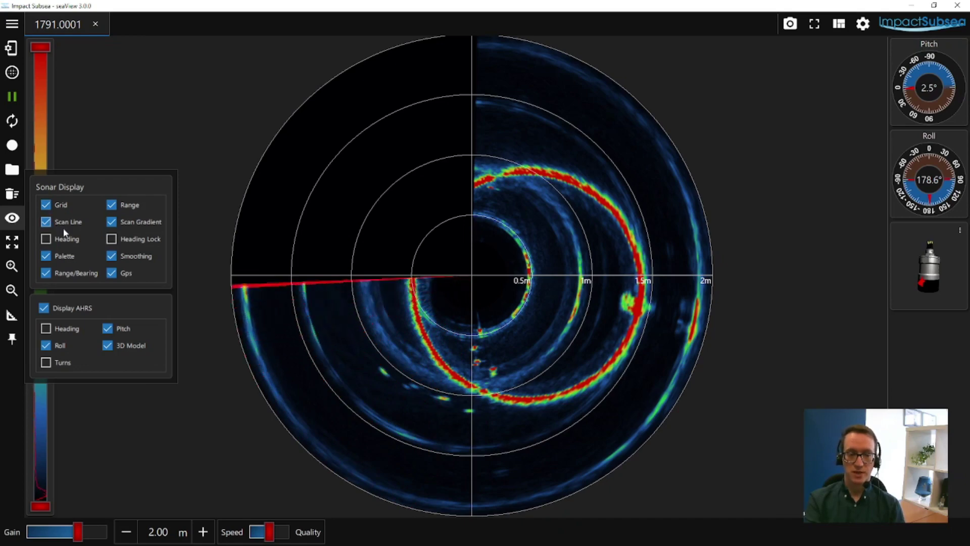
left_click(111, 206)
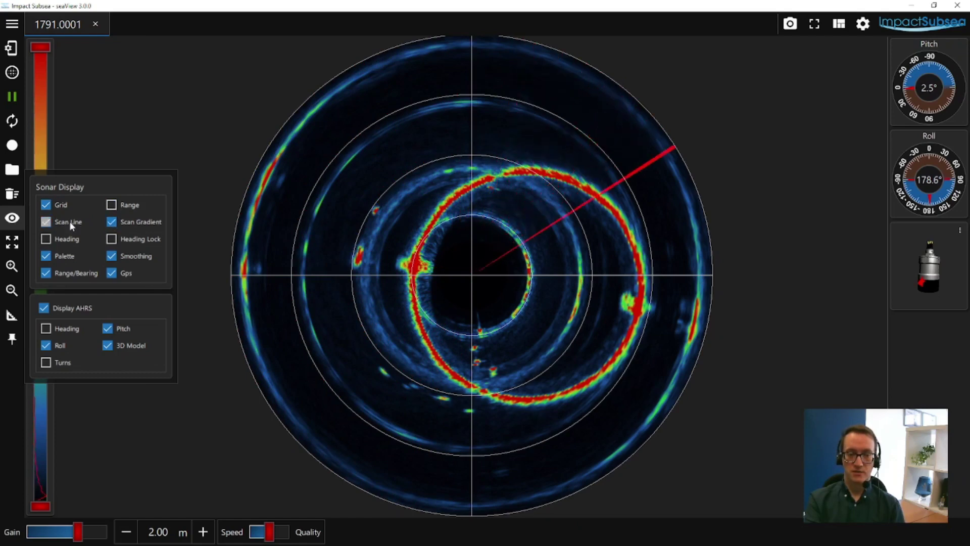
left_click(47, 205)
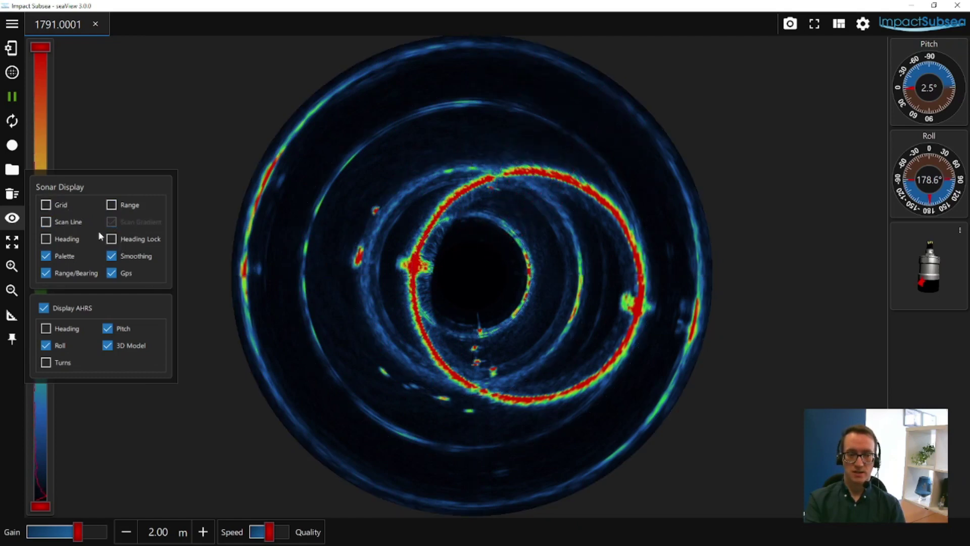
left_click(73, 222)
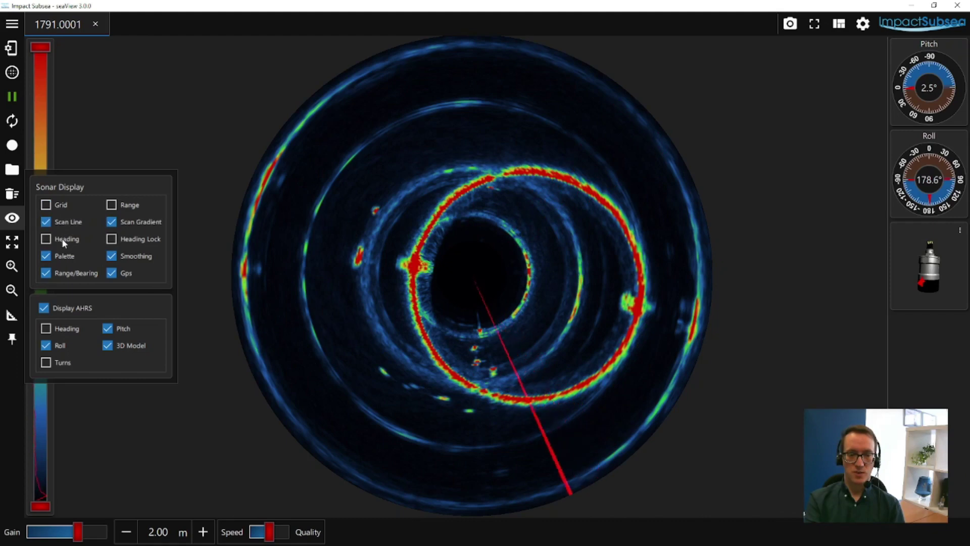
left_click(65, 239)
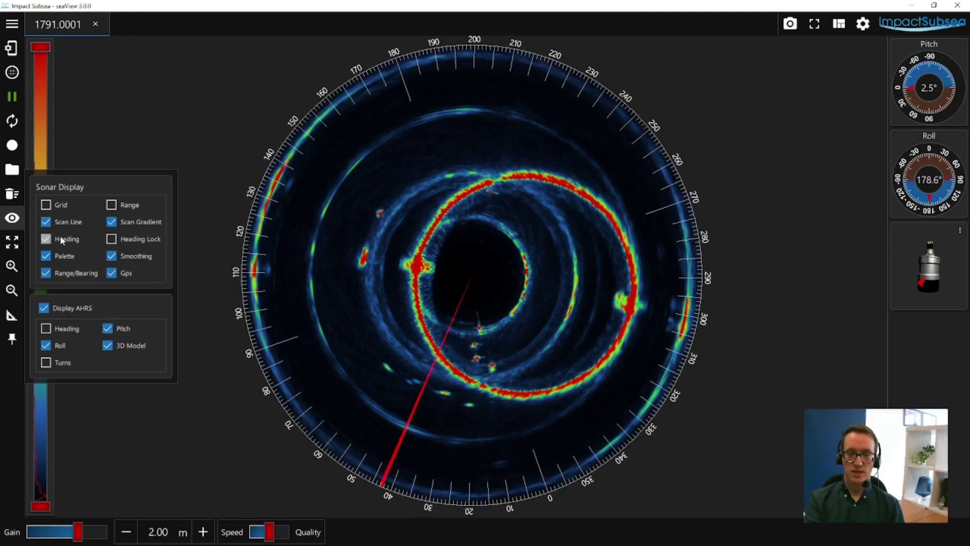
left_click(60, 239)
left_click(62, 204)
left_click(125, 205)
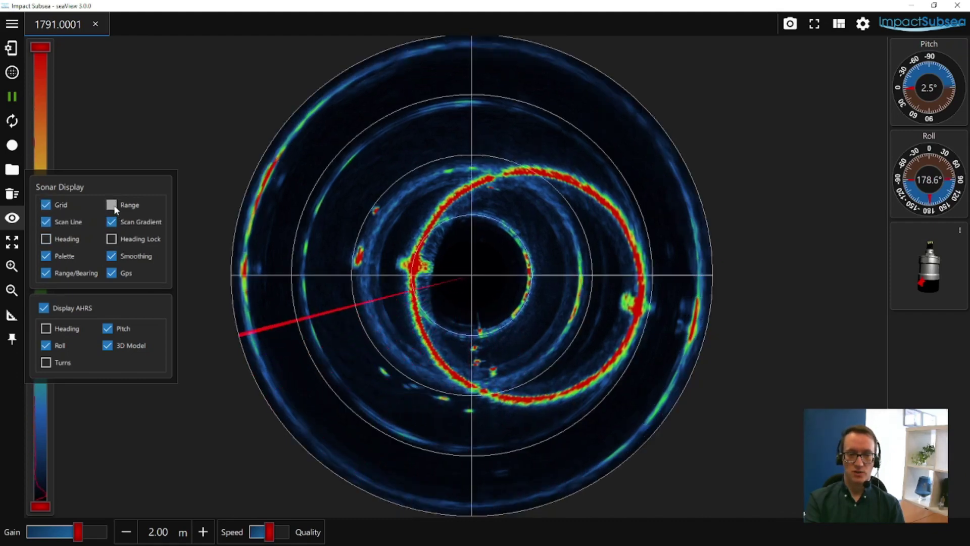
left_click(190, 342)
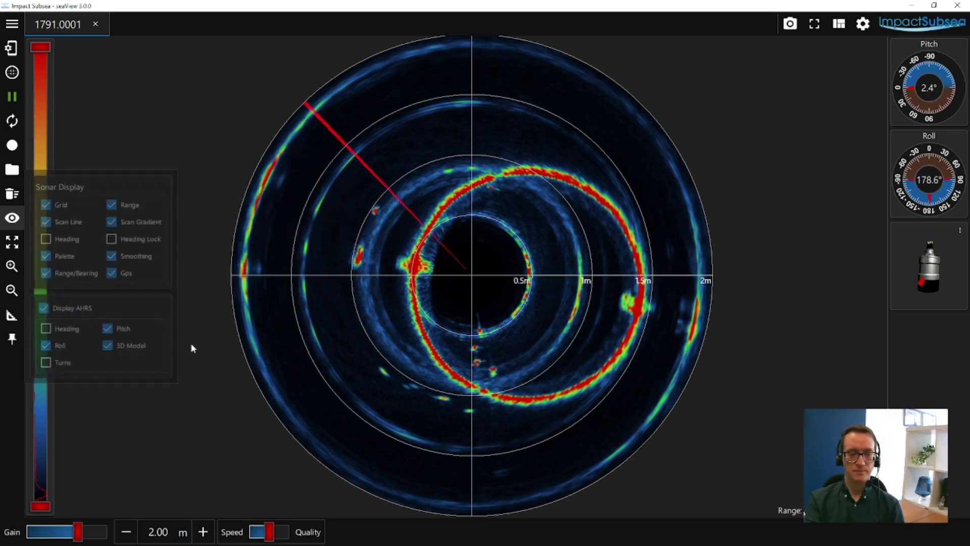
left_click(12, 266)
left_click(12, 266)
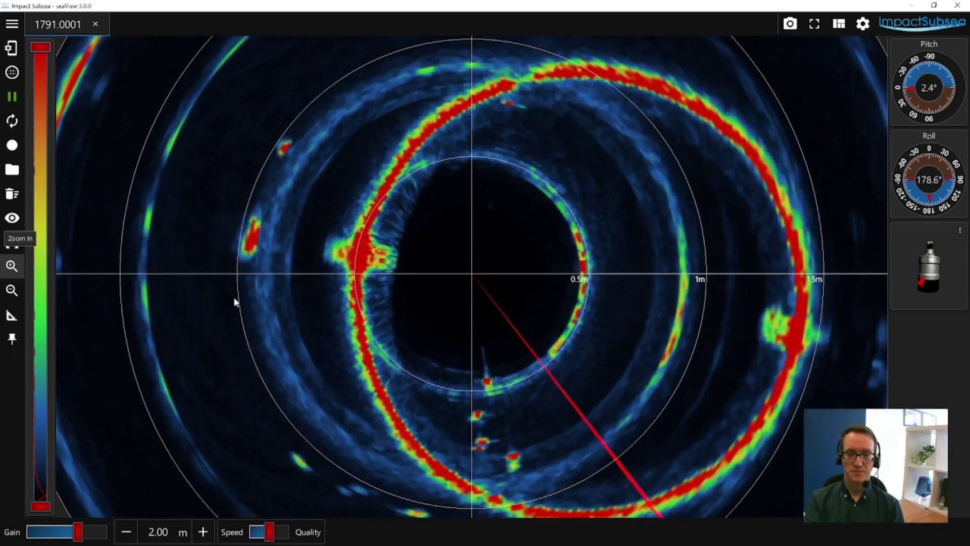
left_click_drag(441, 303, 362, 230)
left_click_drag(382, 325, 362, 273)
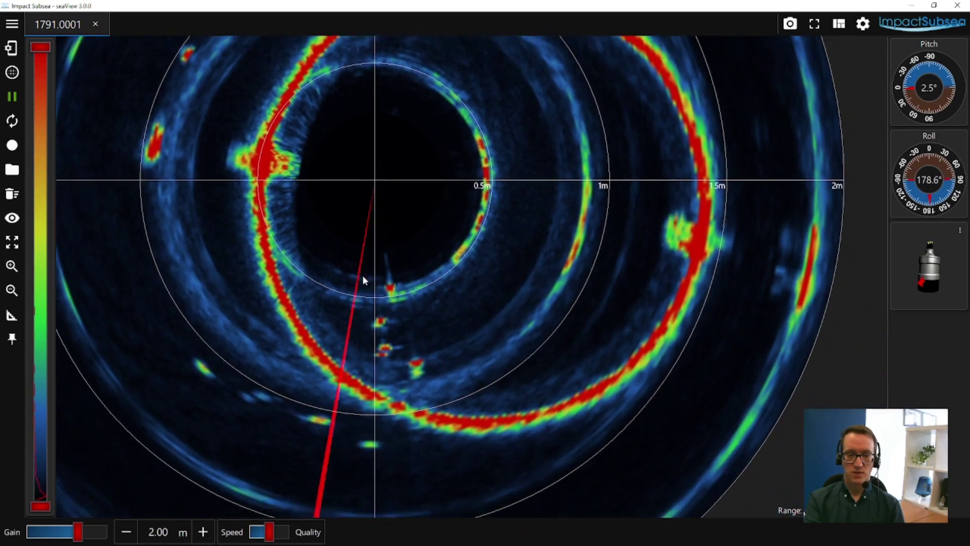
left_click(12, 241)
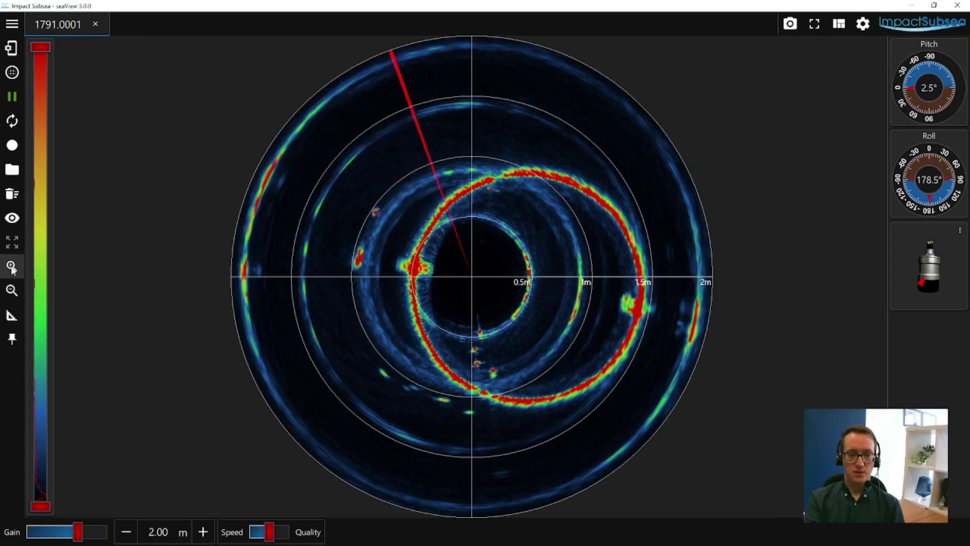
left_click(11, 266)
left_click(12, 291)
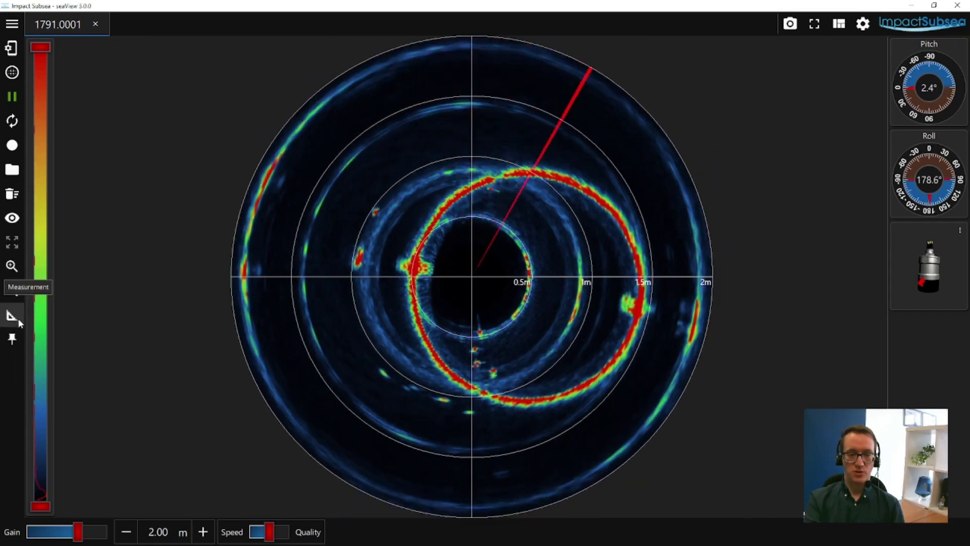
Measure from the left echo to the outer ring (about 1.83 m), then start a fresh measurement
left_click(12, 315)
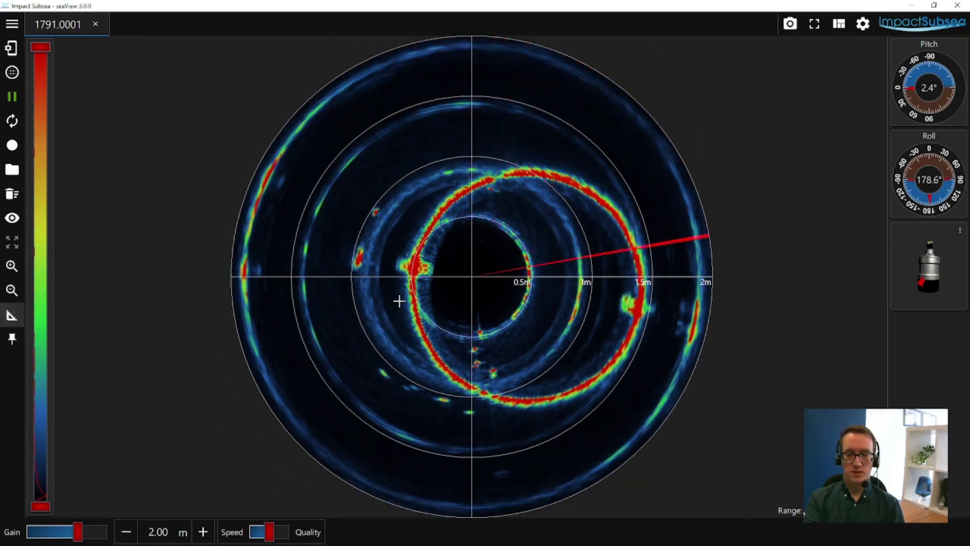
left_click_drag(415, 296, 627, 231)
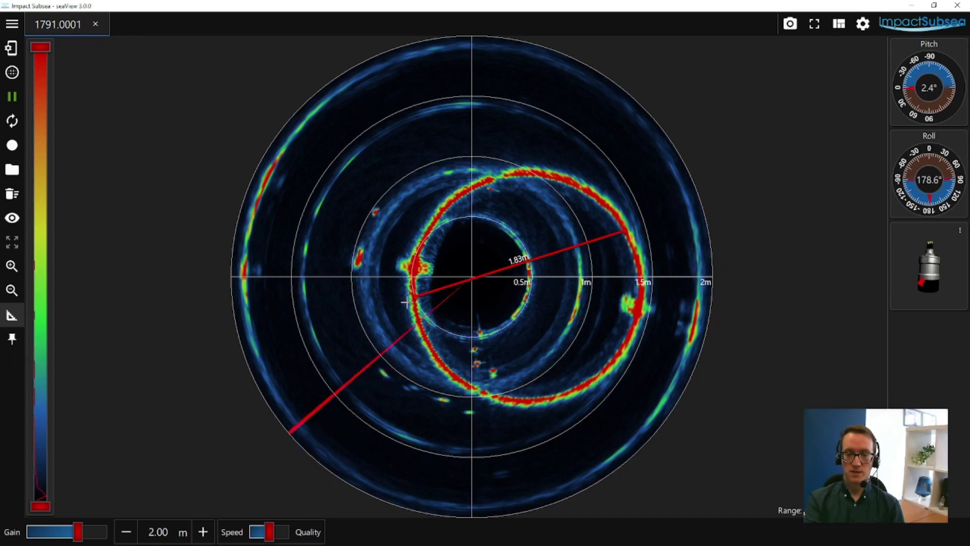
left_click_drag(353, 267, 356, 258)
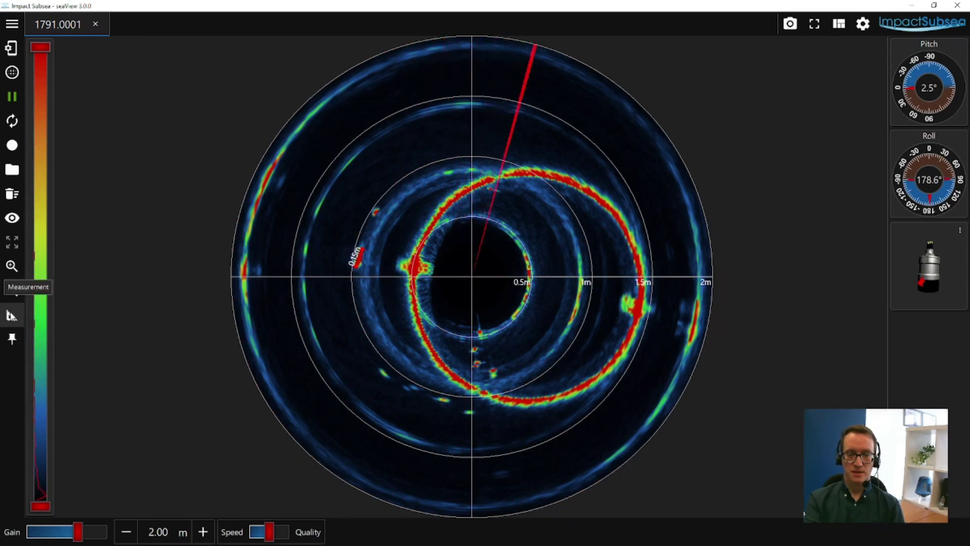
With the Markers tool, add and remove a test marker, then mark two echoes below centre
left_click(12, 339)
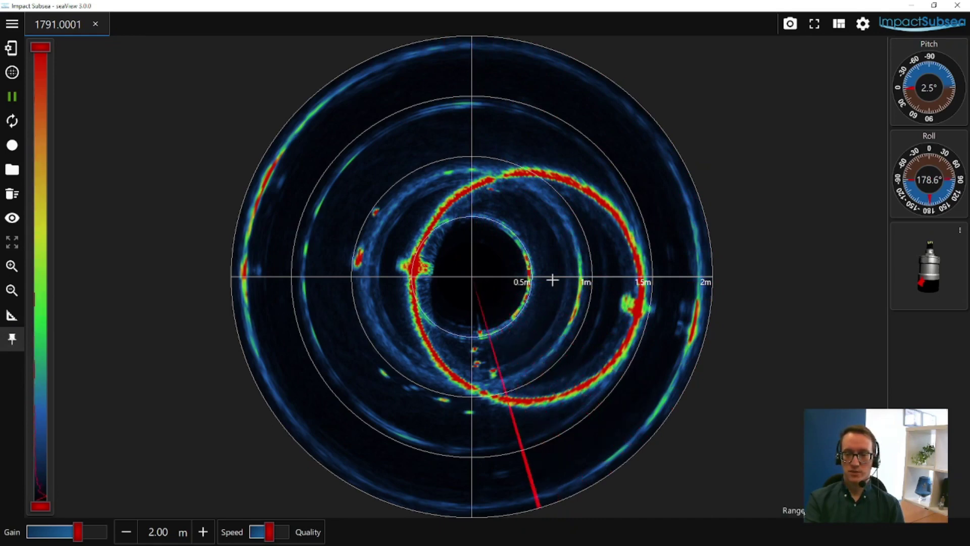
left_click(497, 301)
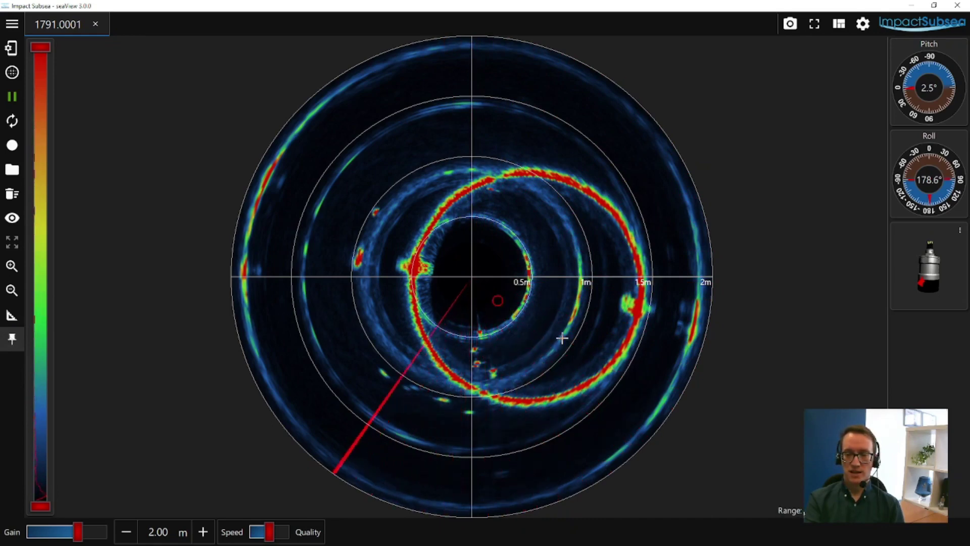
left_click(500, 297)
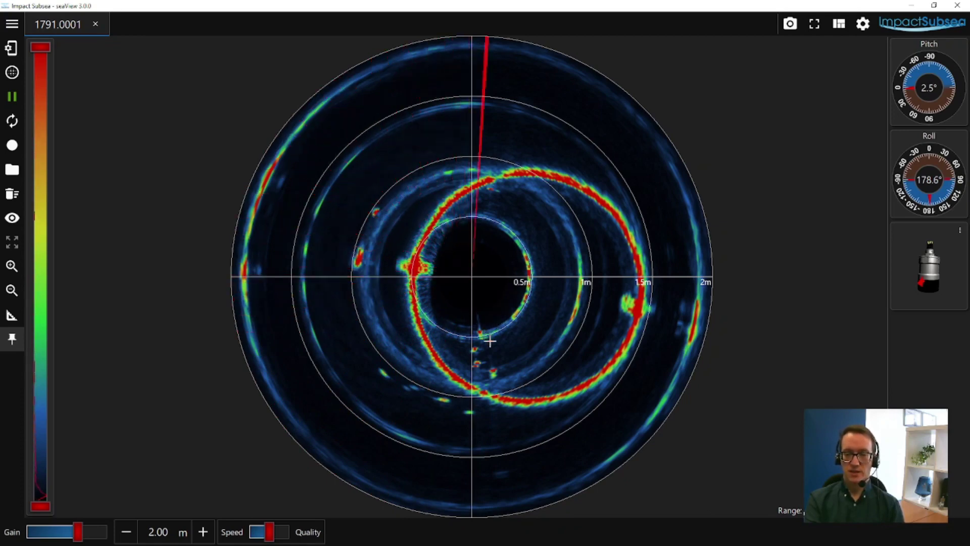
left_click(481, 328)
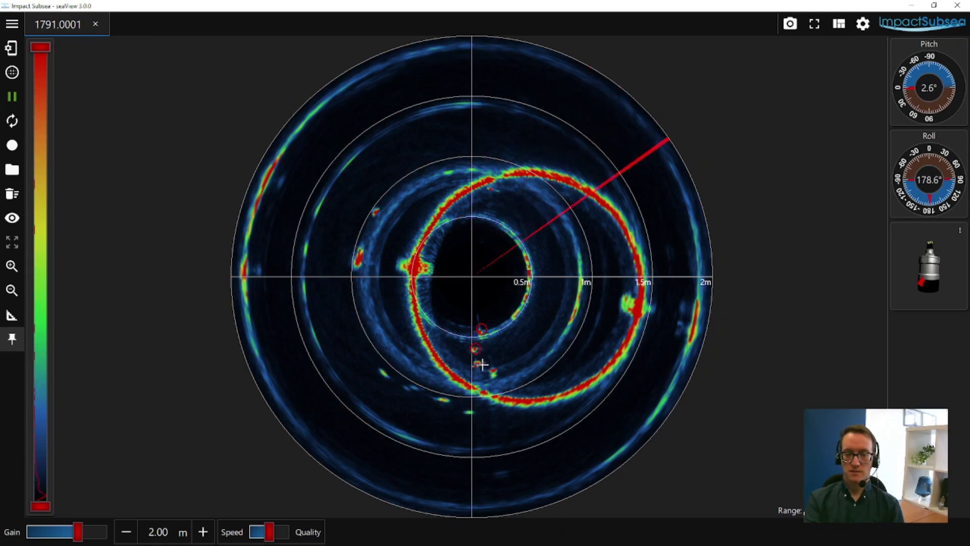
left_click(479, 363)
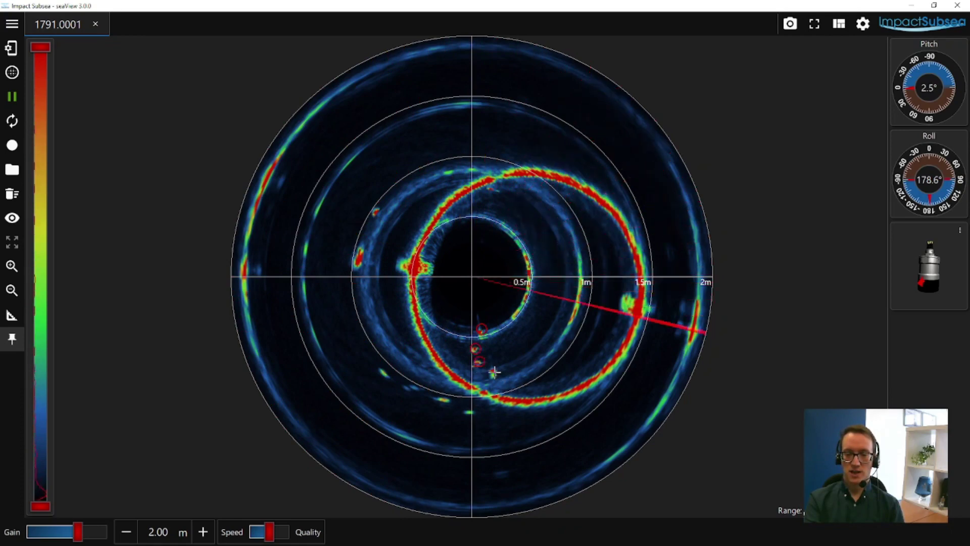